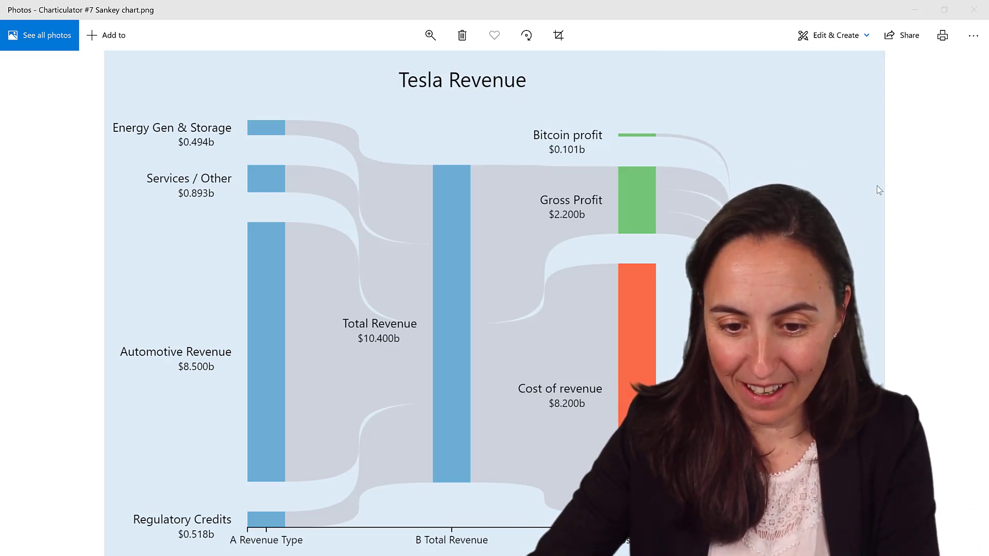
- Set aside the reference image and launch the Charticulator app from charticulator.com
click(914, 12)
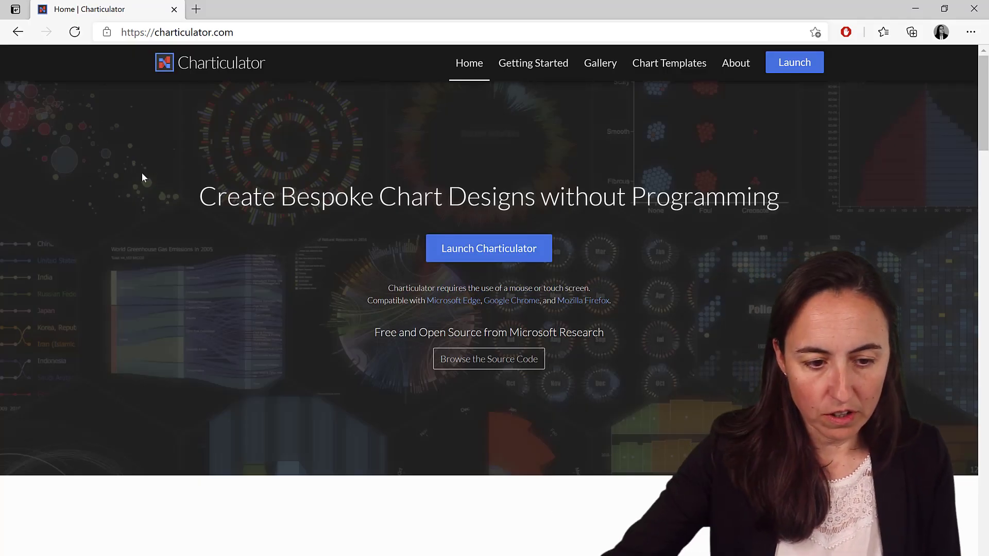
click(802, 66)
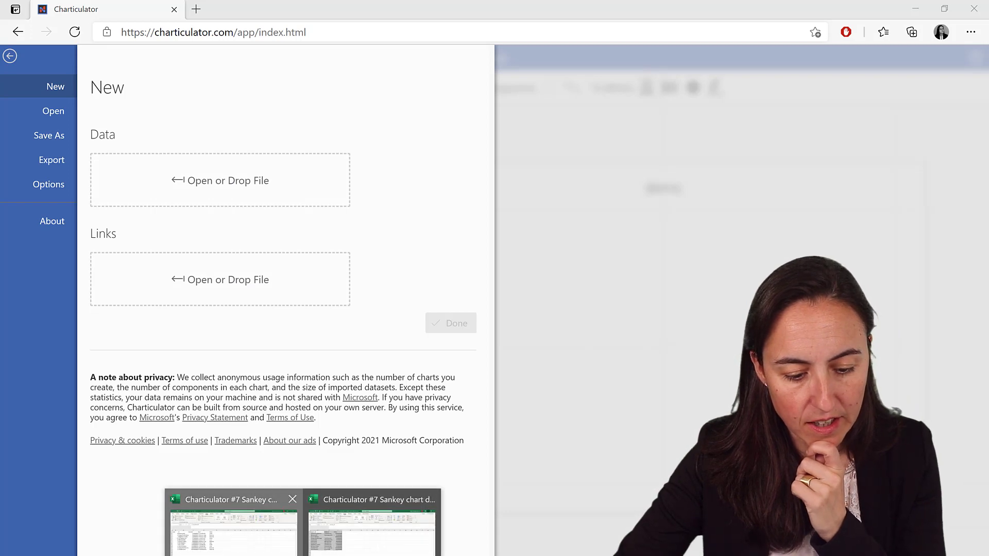
- Review the nodes CSV by highlighting its order, id, Amount, Kind and Color columns
click(397, 523)
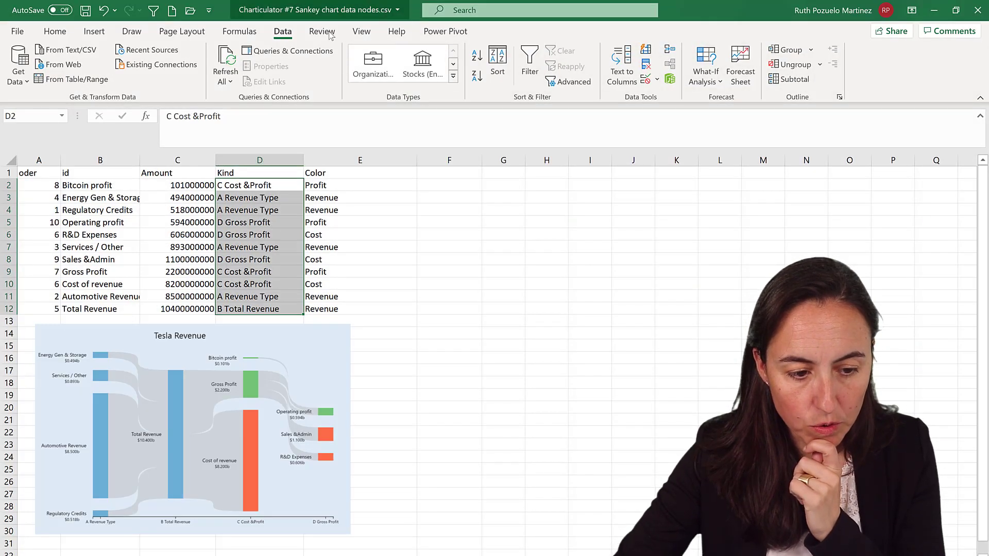
click(41, 184)
click(41, 160)
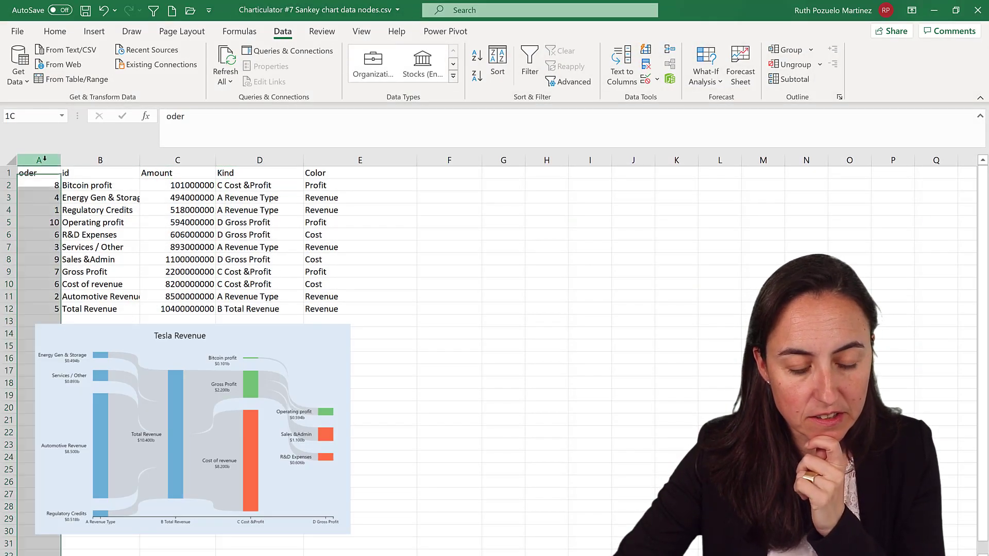
drag(88, 184, 101, 315)
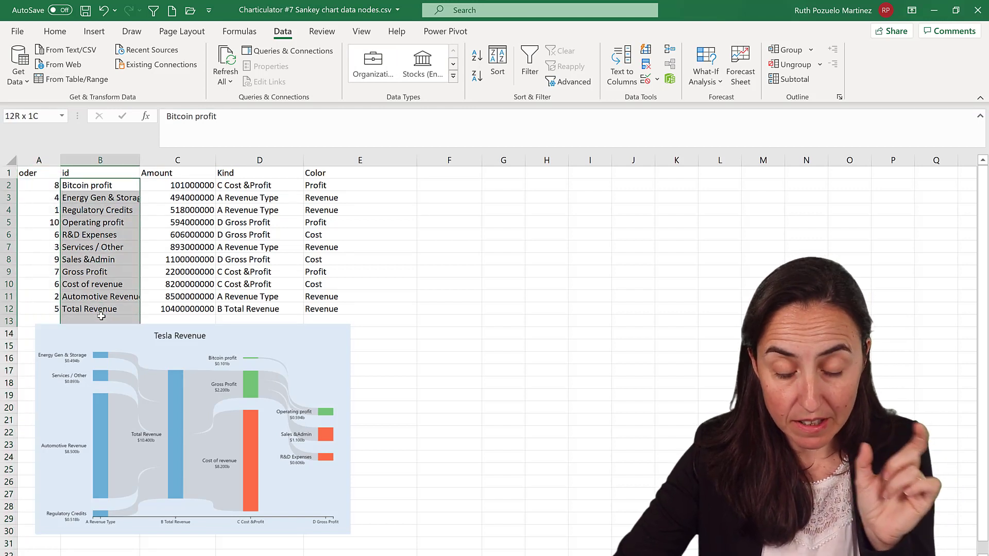
drag(193, 185, 191, 308)
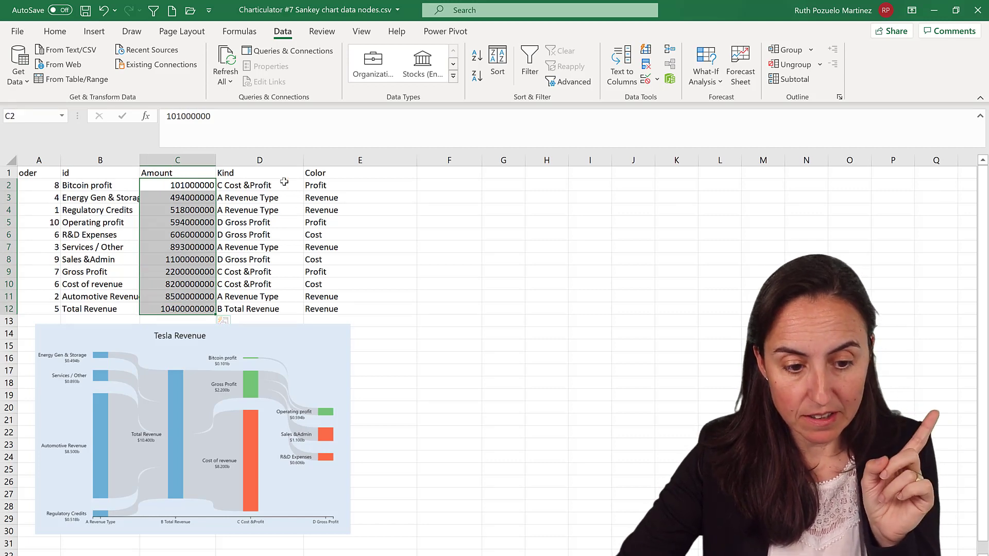
drag(247, 185, 282, 309)
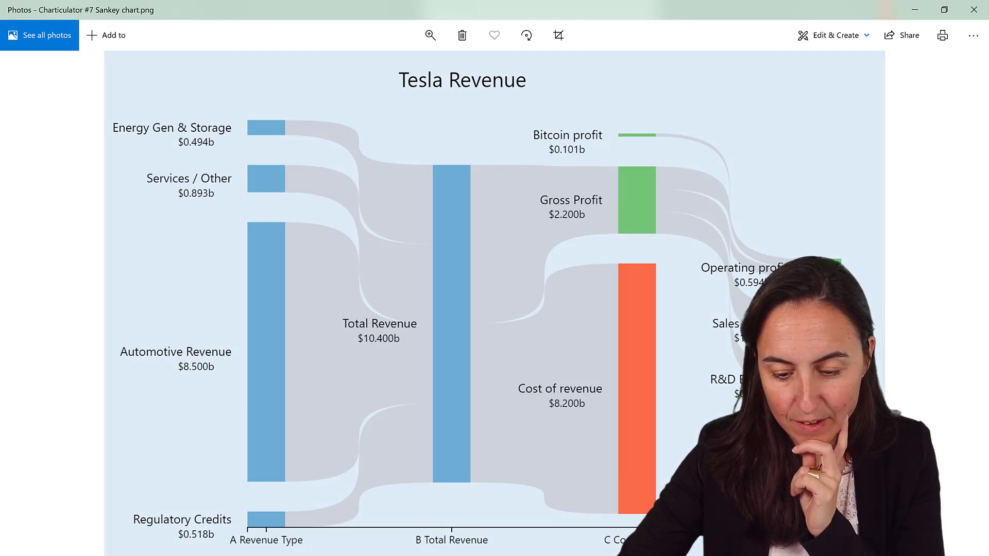
click(915, 10)
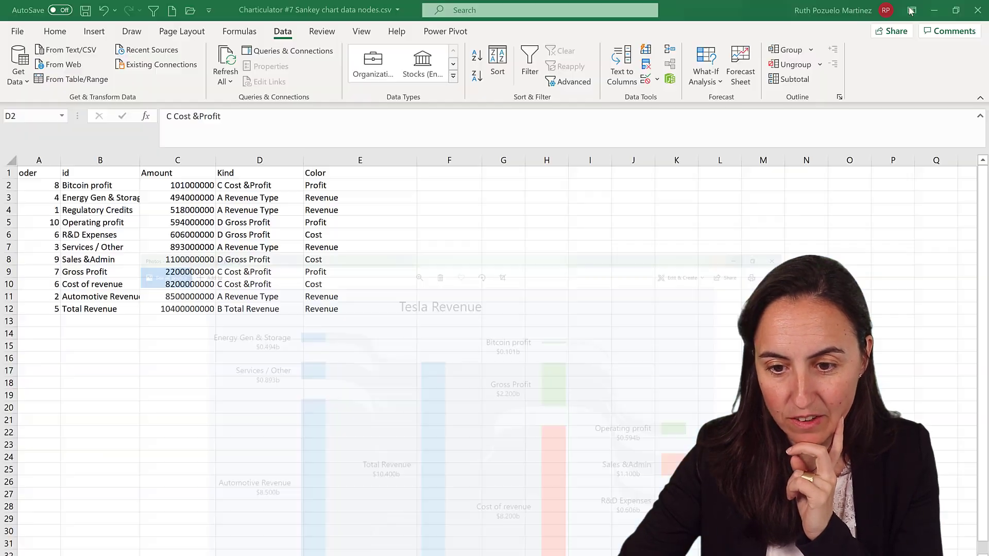
drag(345, 185, 359, 309)
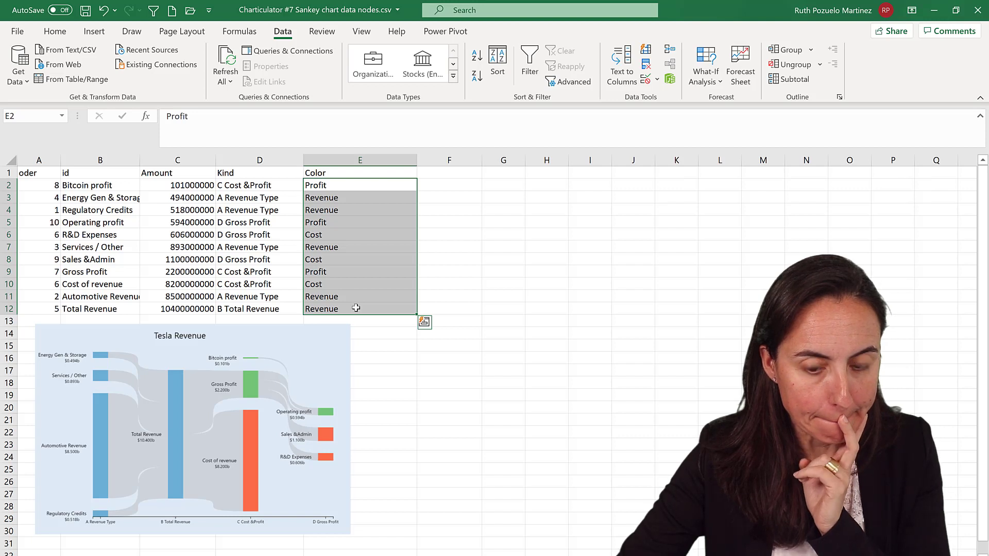
click(304, 554)
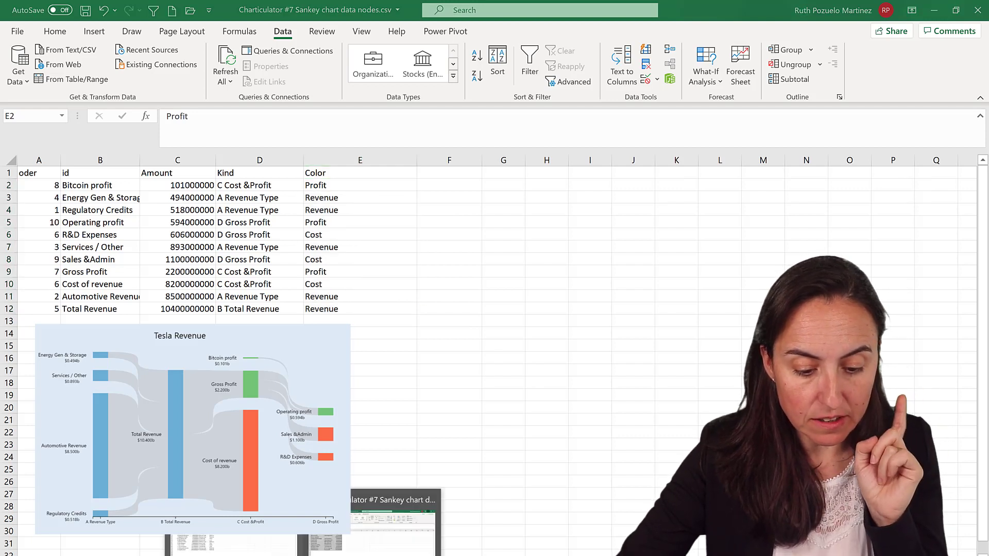
click(363, 512)
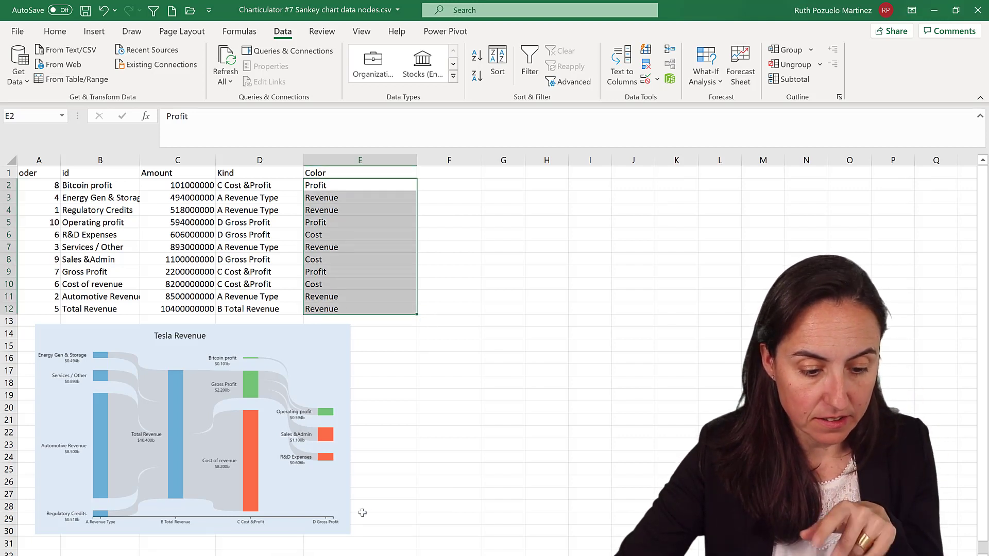
- Inspect the links CSV's source_id, target_id and Value cells for several flows
click(304, 554)
click(422, 517)
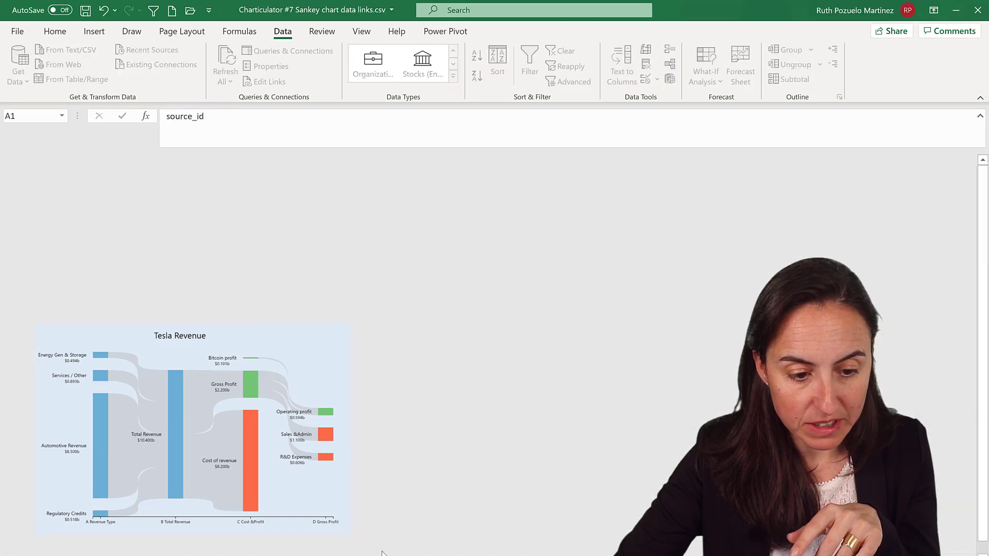
click(205, 247)
click(50, 181)
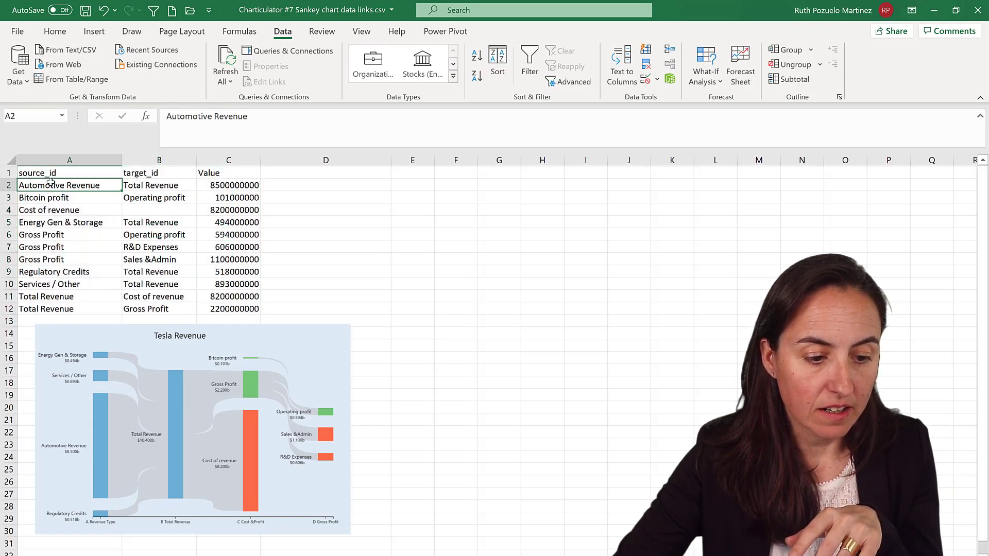
click(165, 187)
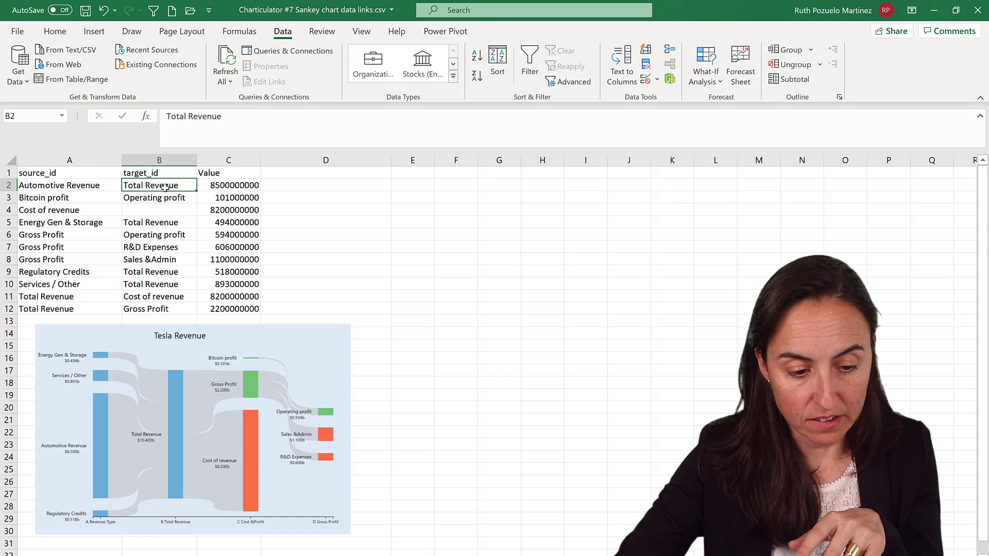
click(71, 201)
click(145, 200)
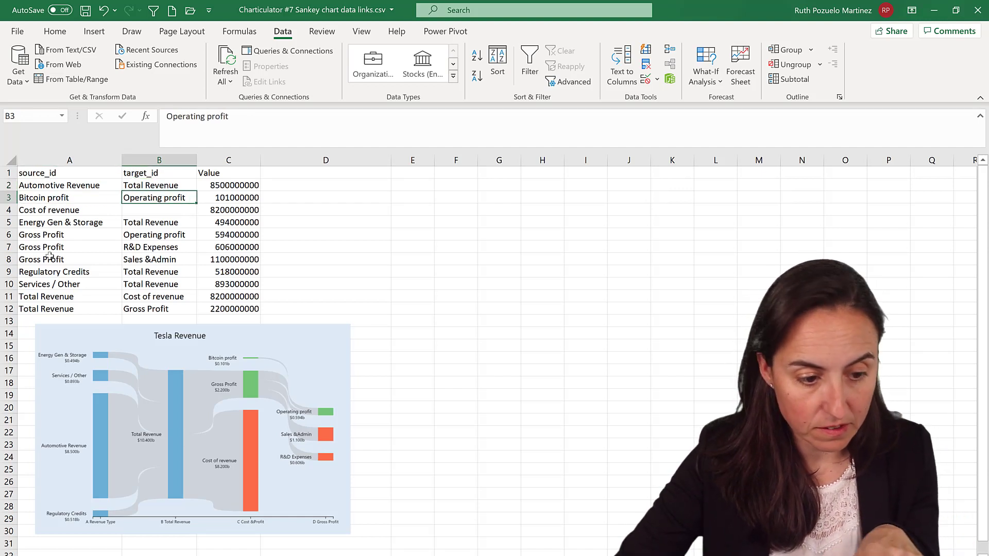
click(51, 210)
click(51, 236)
key(Right)
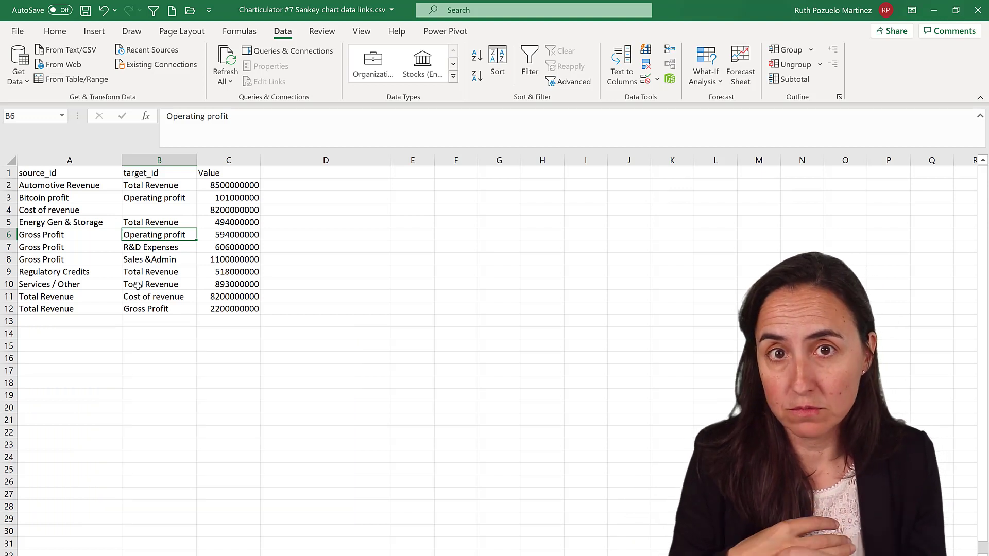
- Drop the nodes CSV onto Data and the links CSV onto Links, checking import format settings
key(alt+Tab)
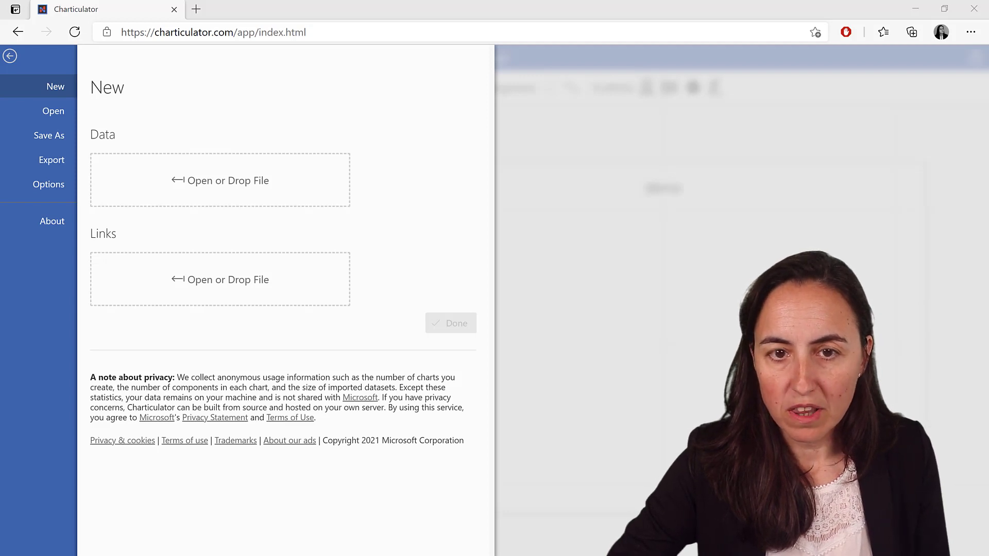
drag(569, 7, 254, 176)
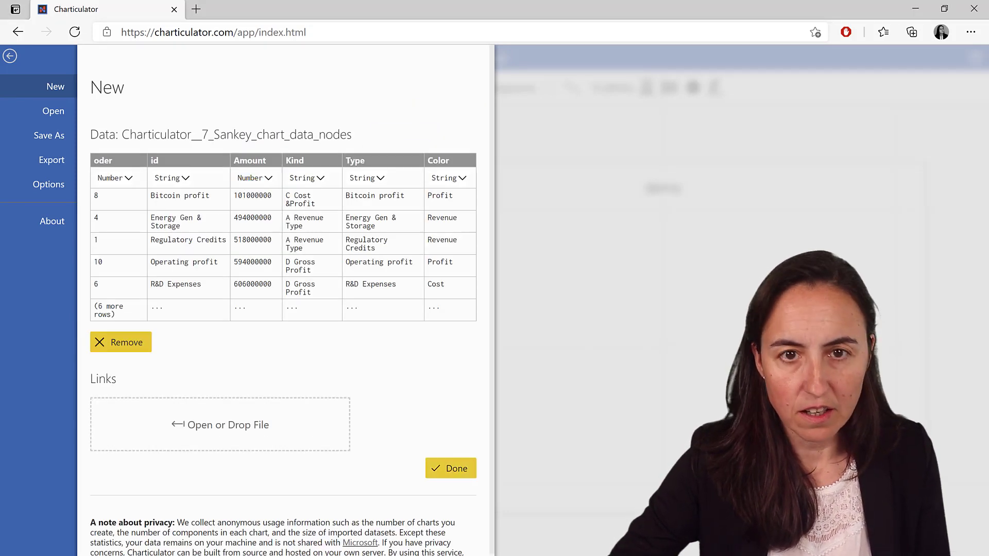
drag(416, 277, 278, 443)
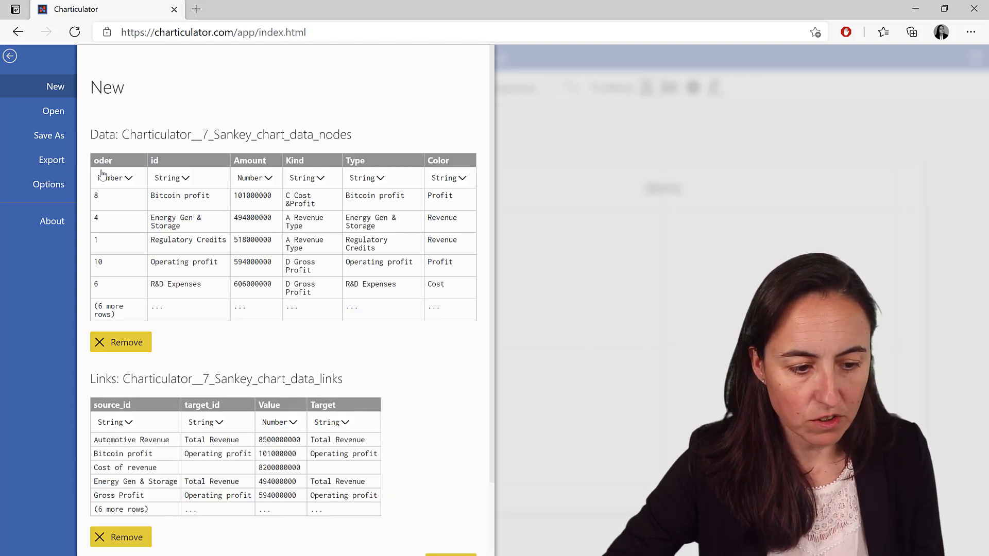
click(38, 189)
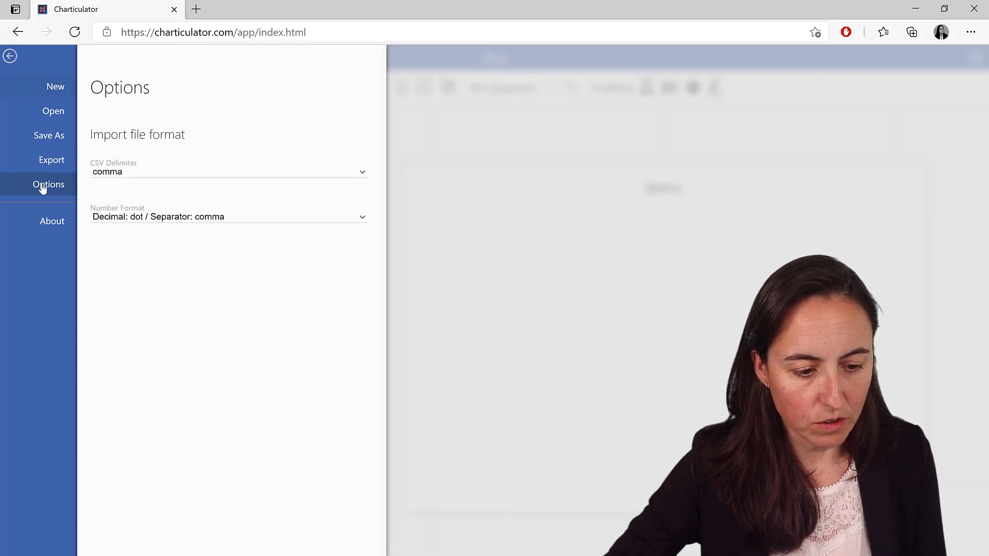
- Start a fresh chart, reload both CSVs into Data and Links, and confirm with Done
click(58, 116)
click(64, 99)
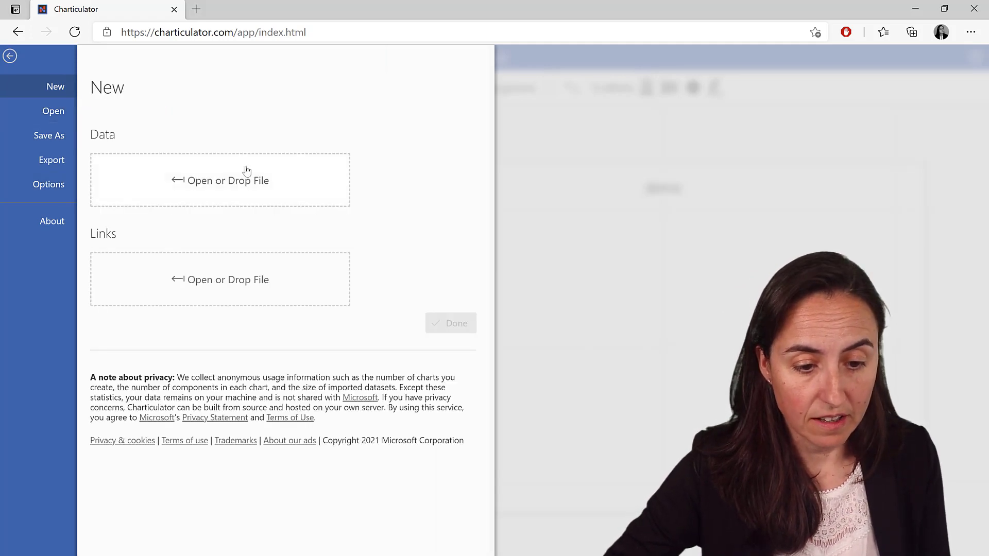
drag(314, 77, 247, 172)
drag(454, 204, 224, 430)
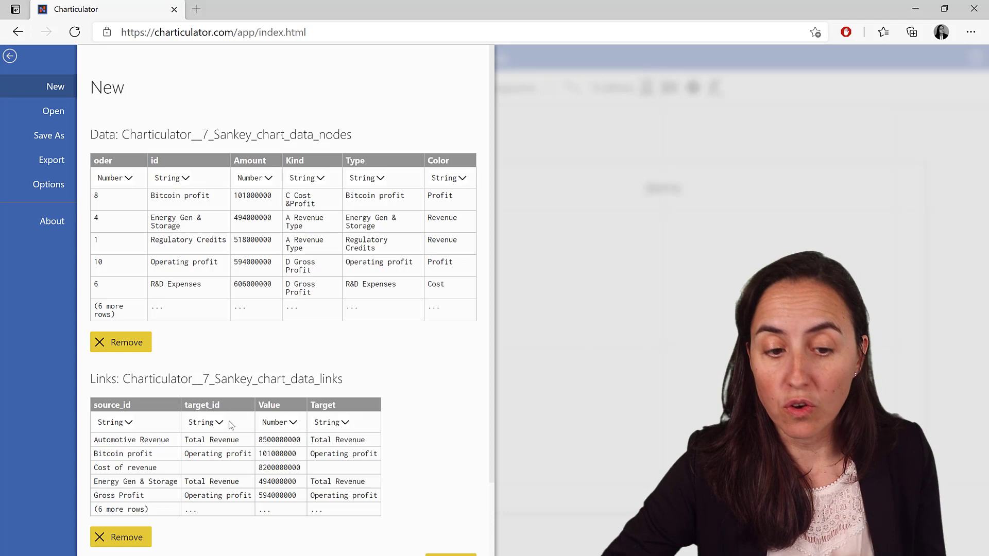
click(449, 555)
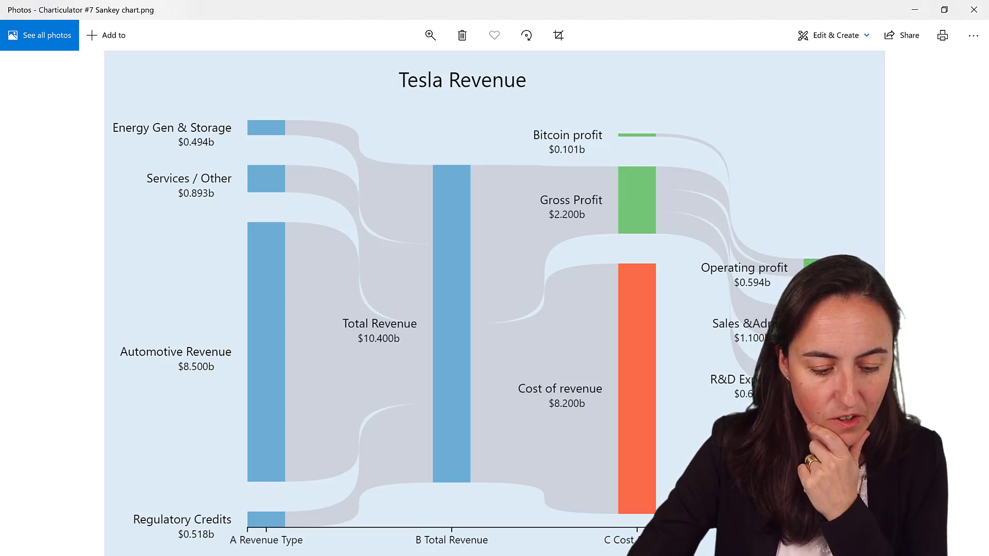
- Compare against the Tesla Revenue Sankey reference image in Photos
click(194, 555)
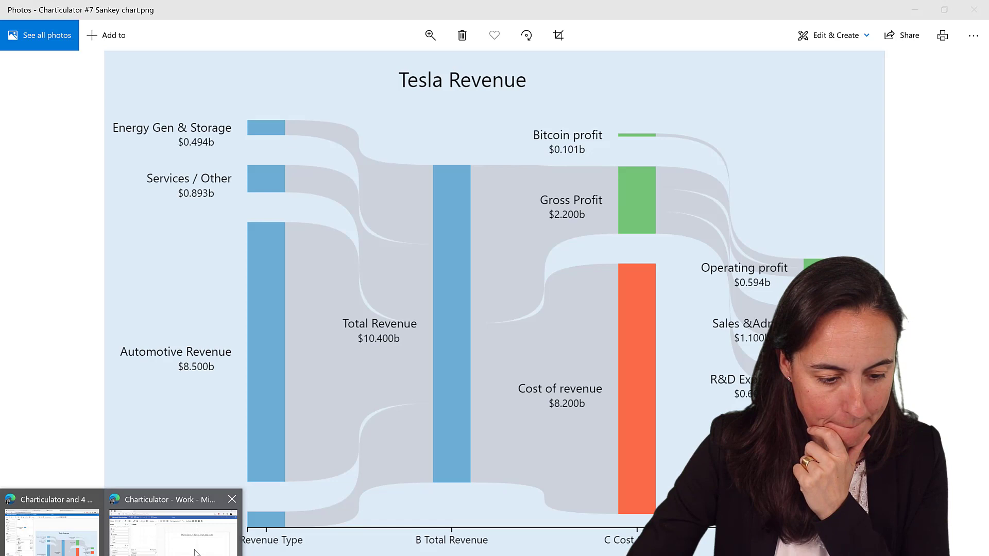
- Add a rectangle mark per node, bind its height to Amount, and group bars by Kind along x
click(195, 552)
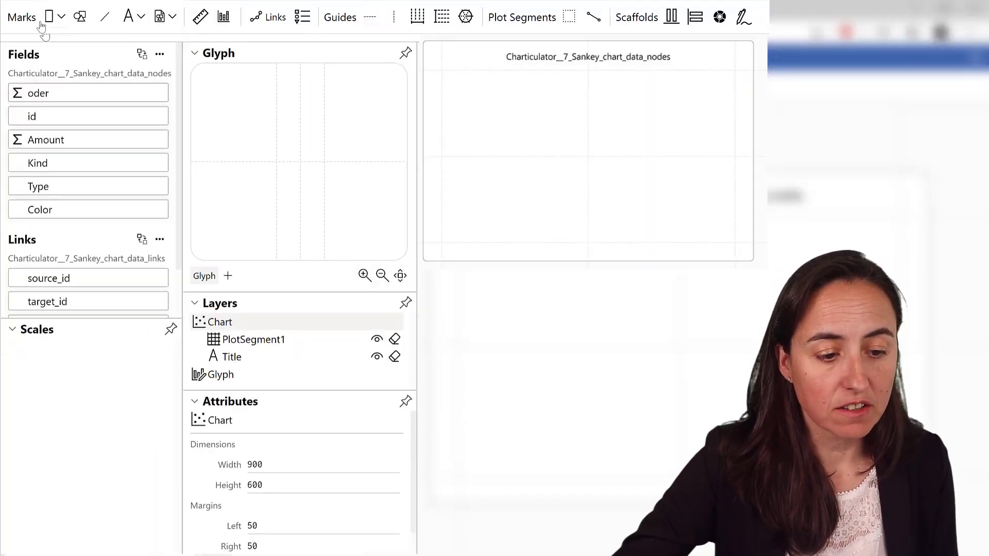
drag(49, 16, 283, 154)
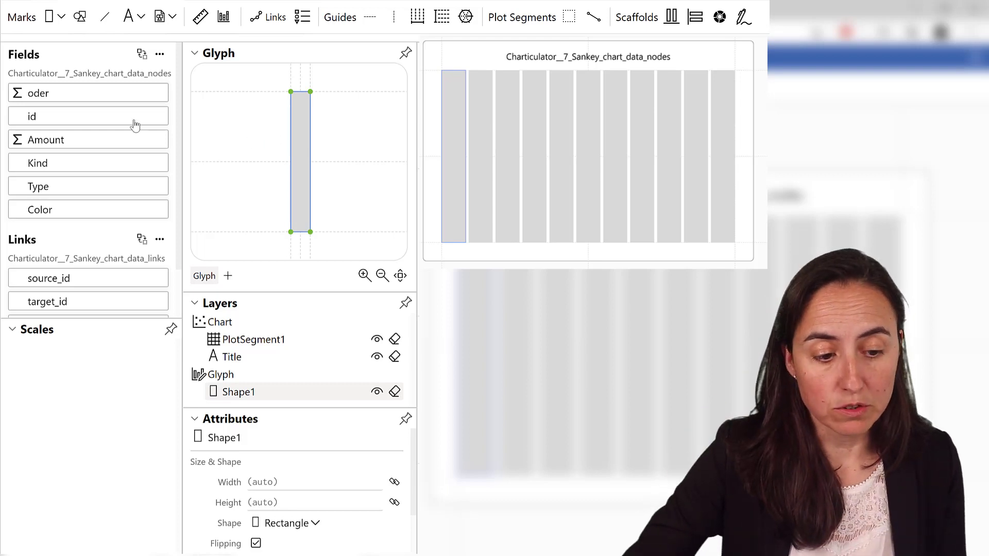
drag(149, 140, 290, 140)
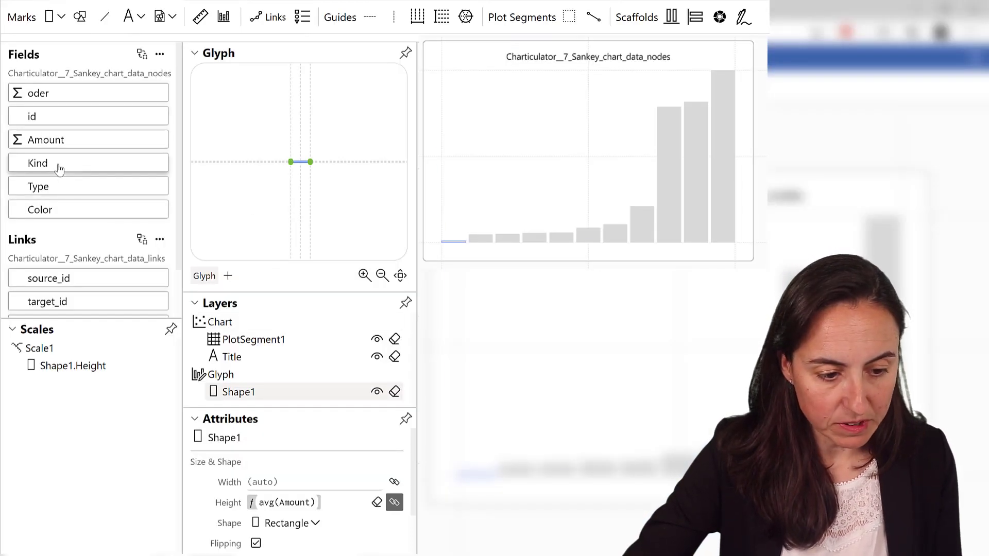
drag(60, 164, 621, 242)
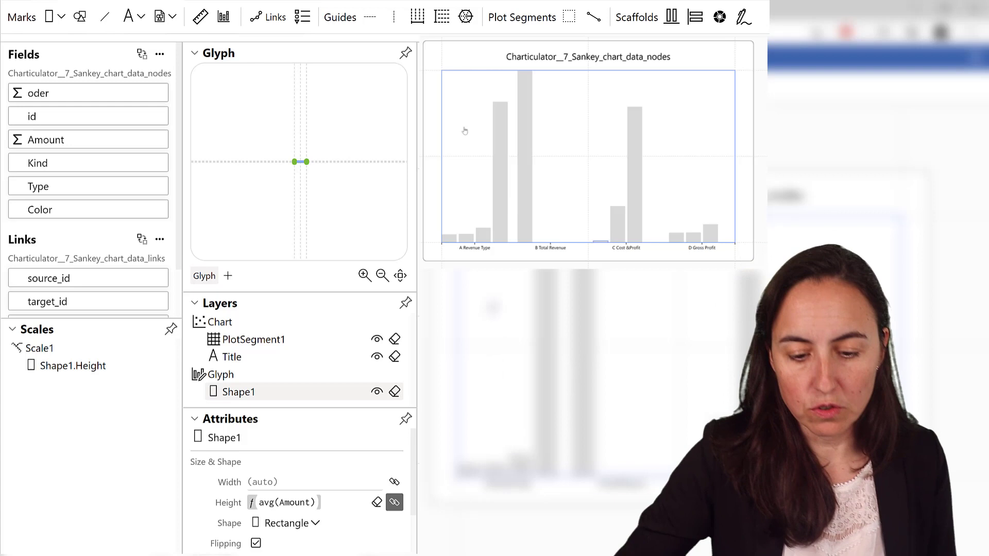
- Stack each Kind column's bars vertically and widen the column gap to 70%
click(465, 71)
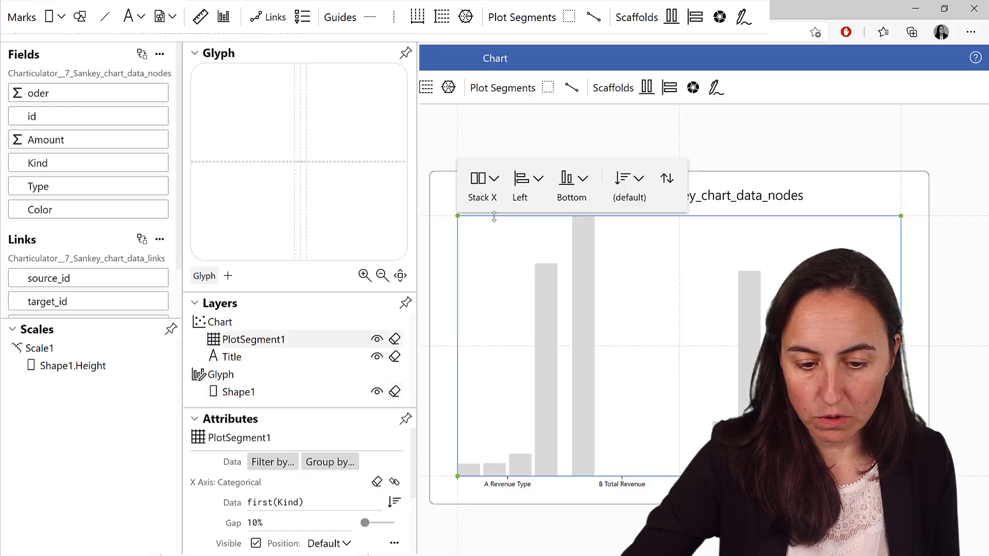
click(484, 181)
click(506, 237)
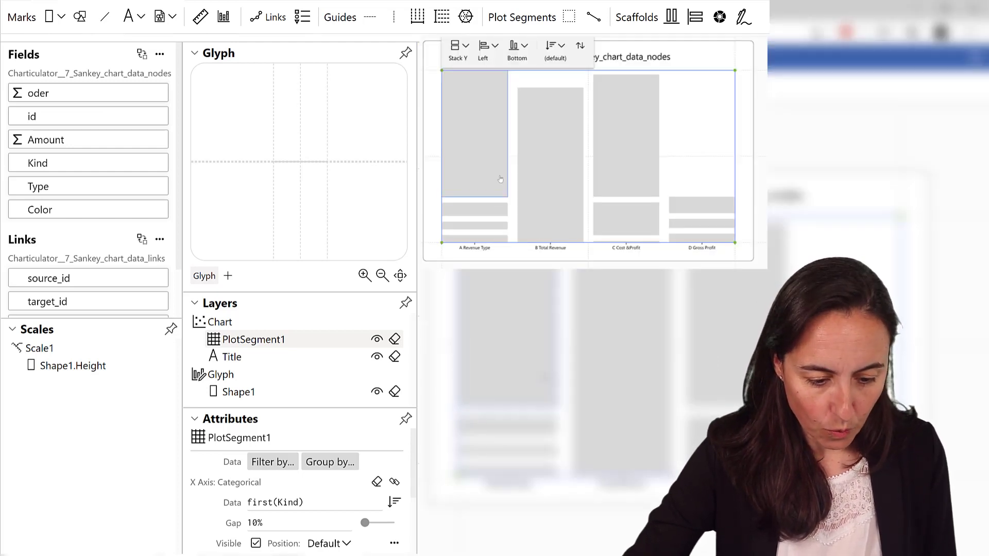
drag(364, 523, 371, 524)
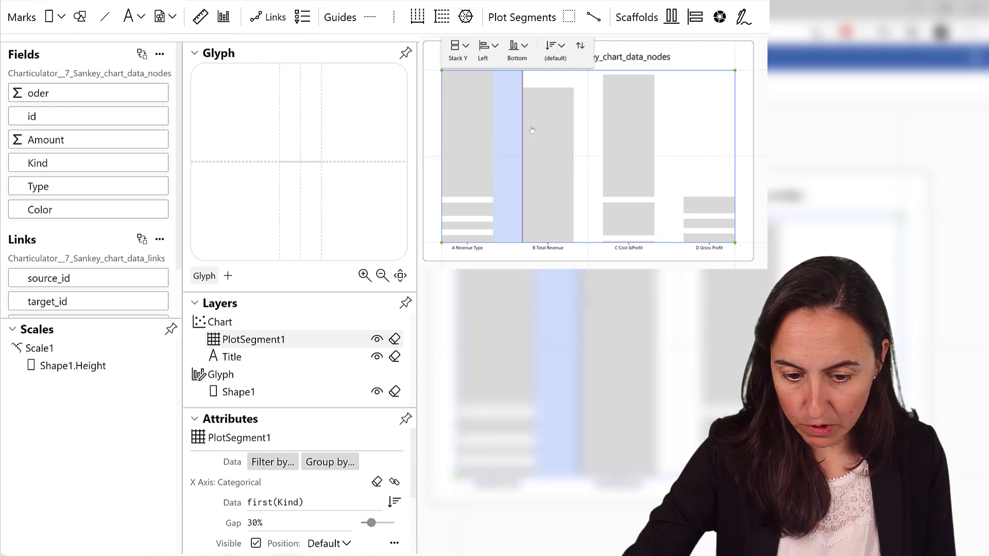
drag(373, 524, 382, 524)
click(405, 419)
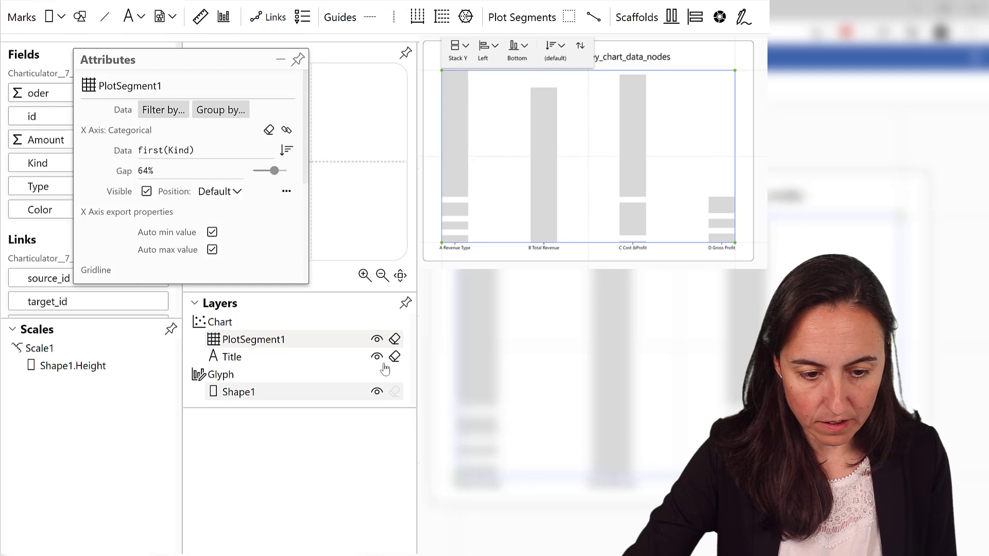
drag(274, 171, 277, 171)
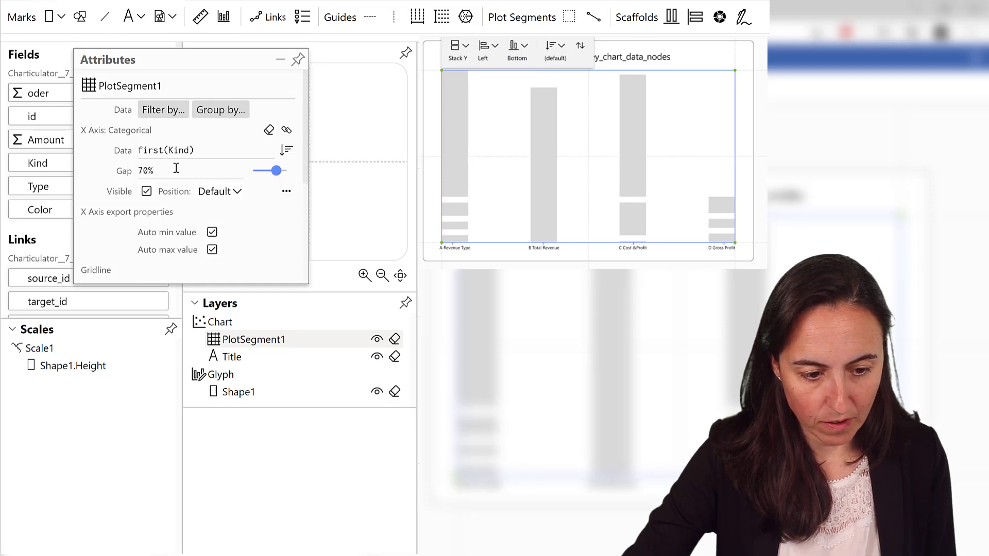
click(143, 172)
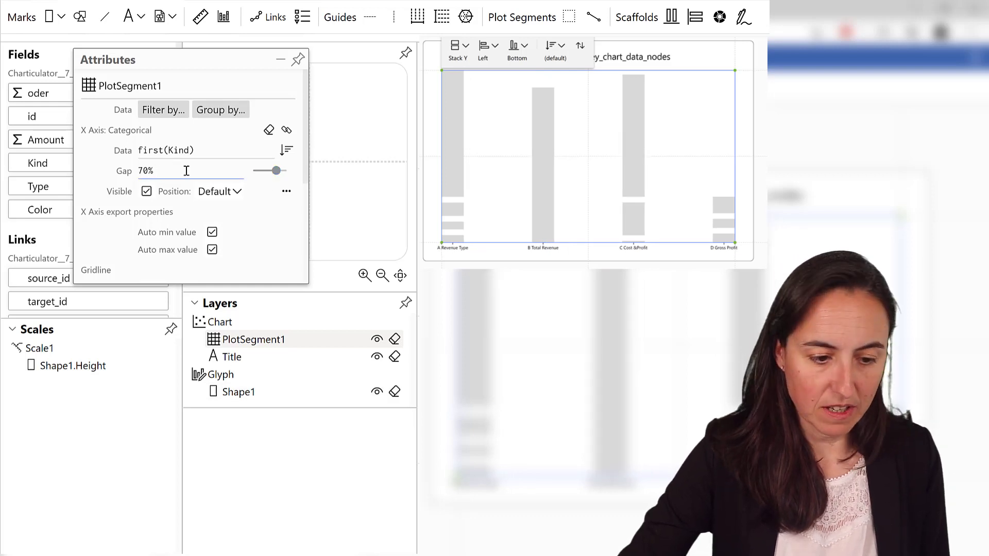
- Re-dock the Attributes panel and centre the stacked bars with Middle vertical alignment
click(299, 60)
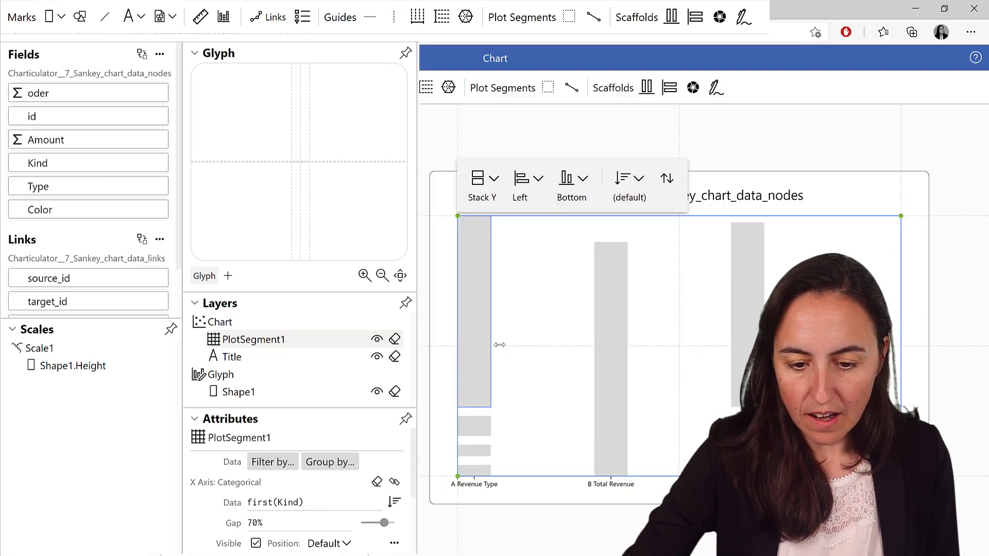
click(572, 180)
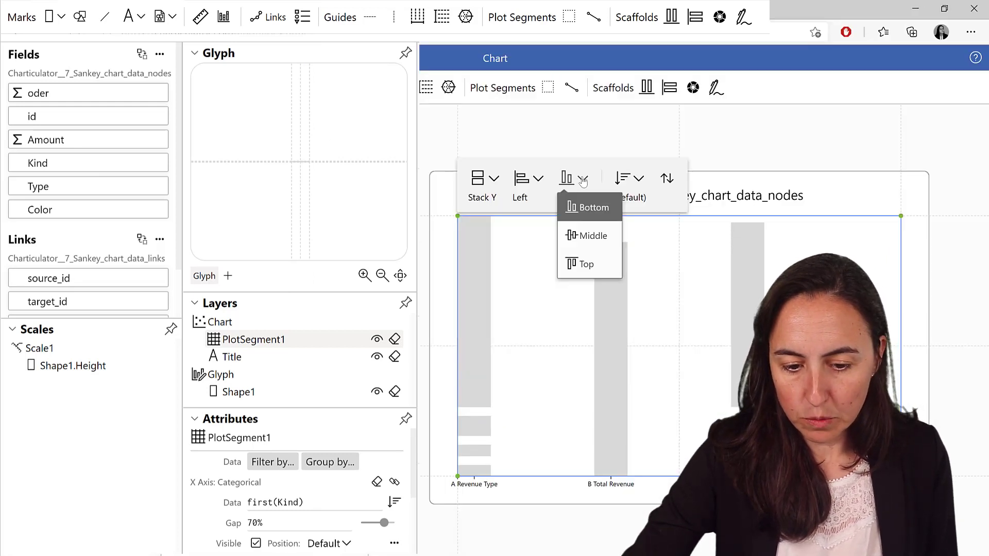
click(579, 230)
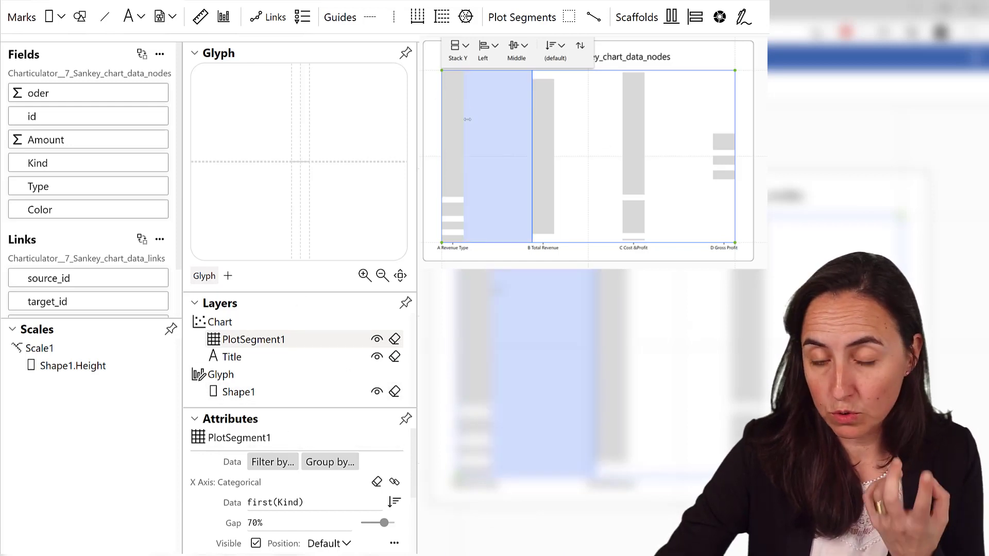
- Bind Shape1's fill colour to the Color field
click(195, 55)
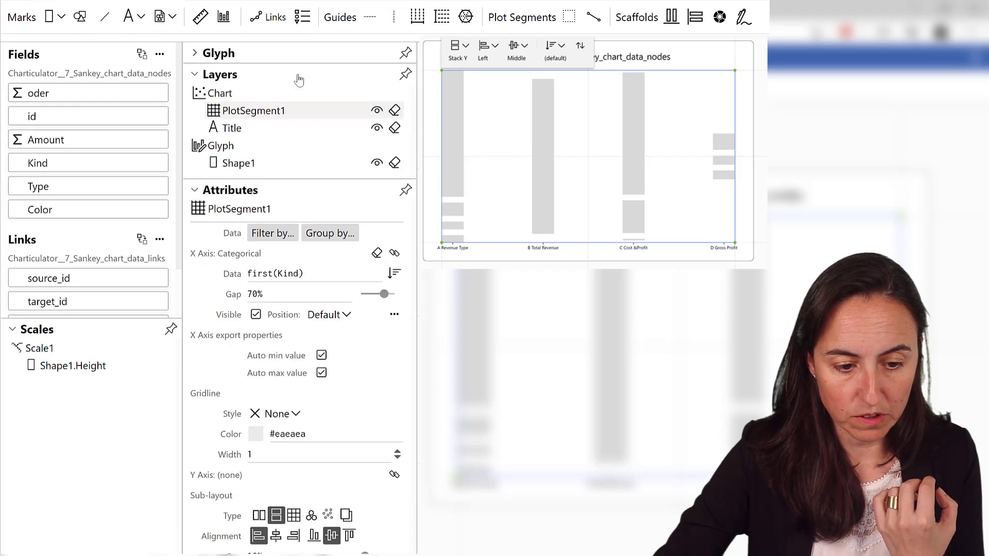
click(238, 162)
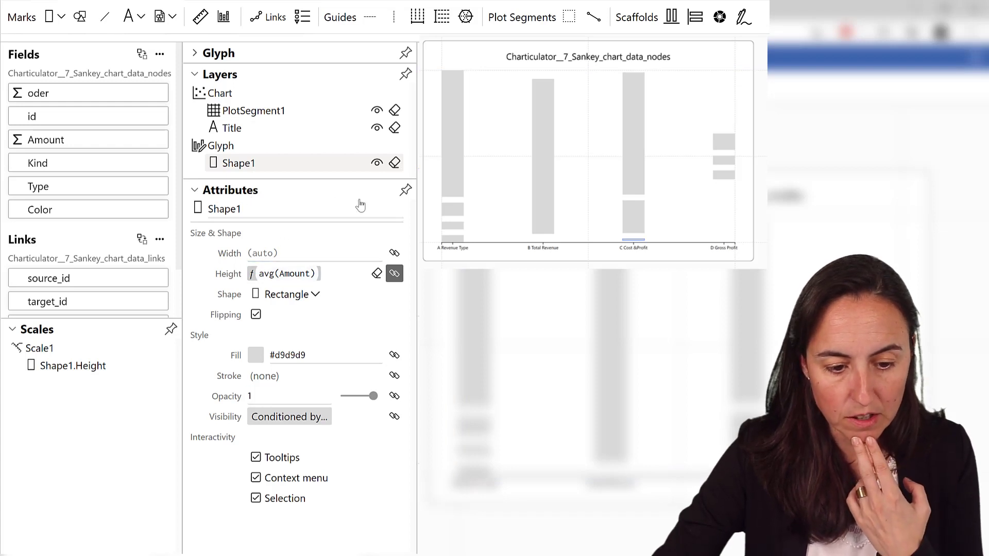
click(279, 355)
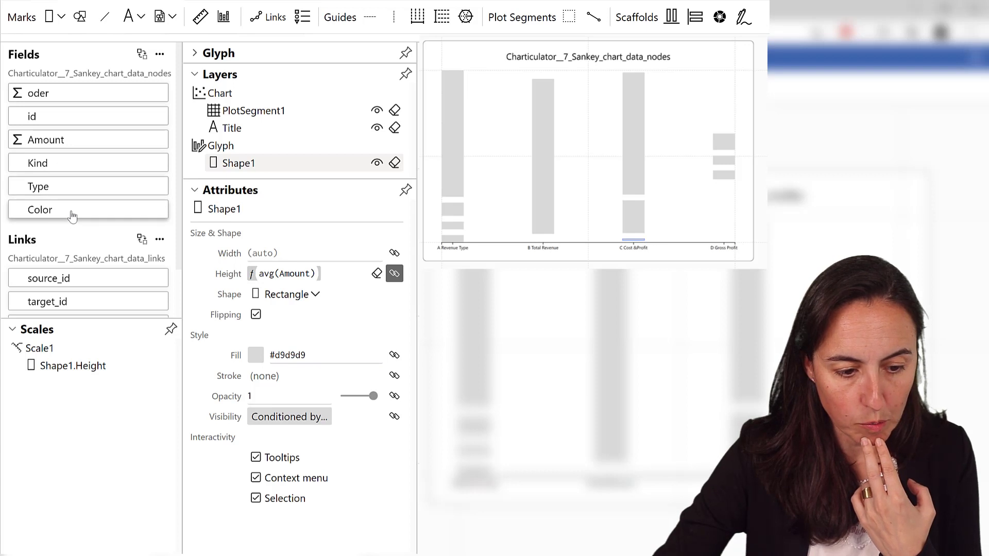
drag(72, 216, 314, 359)
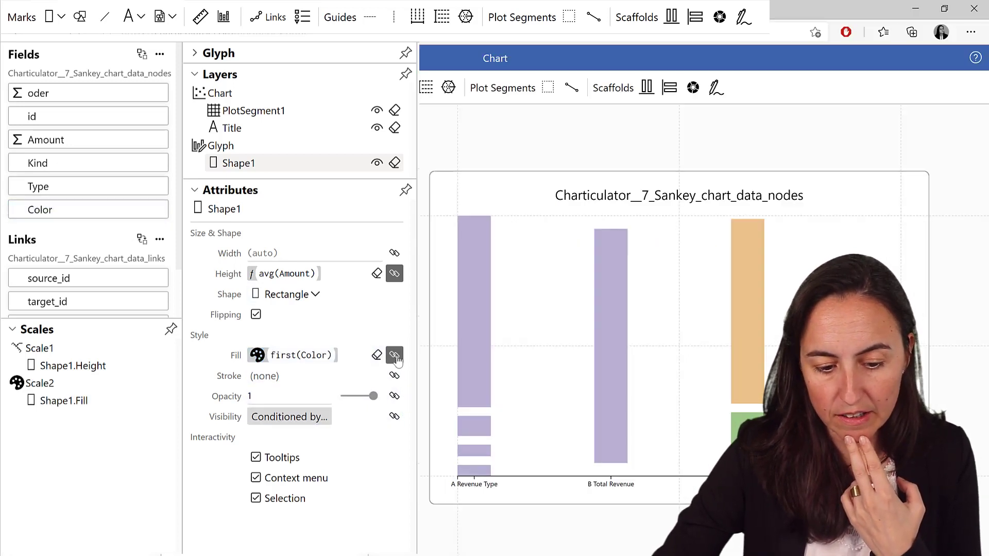
- Set the colour scale: darker green for Profit, blue for Revenue, dark orange for Cost
click(395, 356)
click(587, 292)
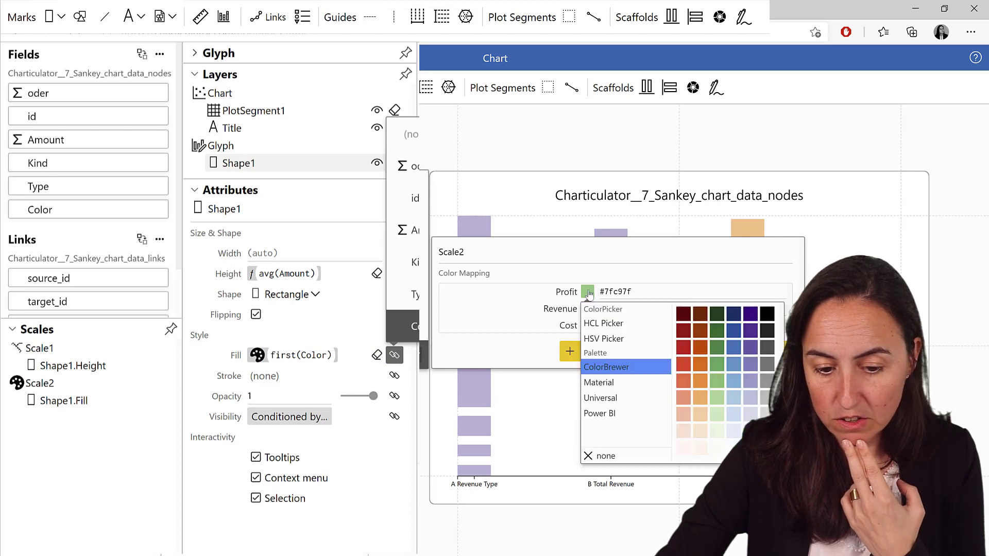
click(719, 367)
click(571, 313)
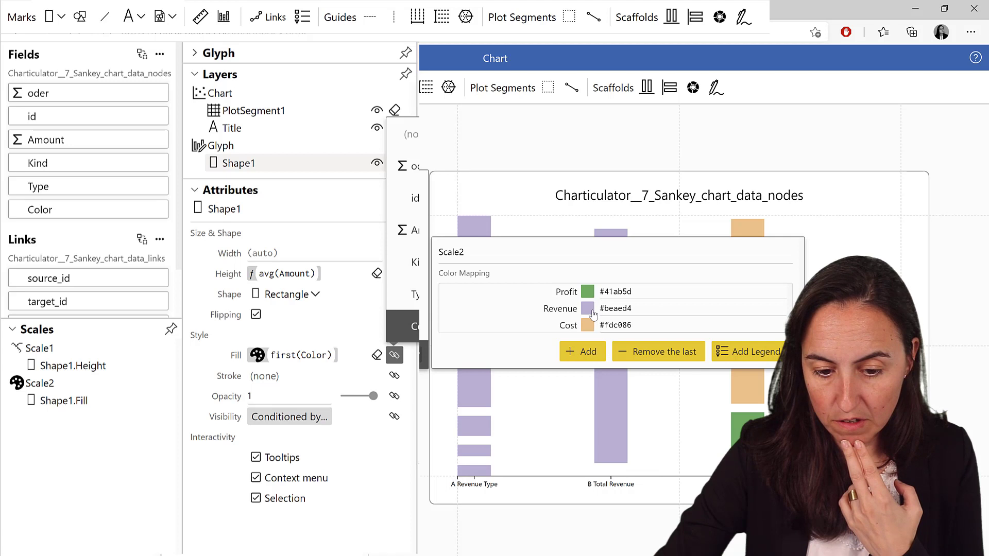
click(591, 310)
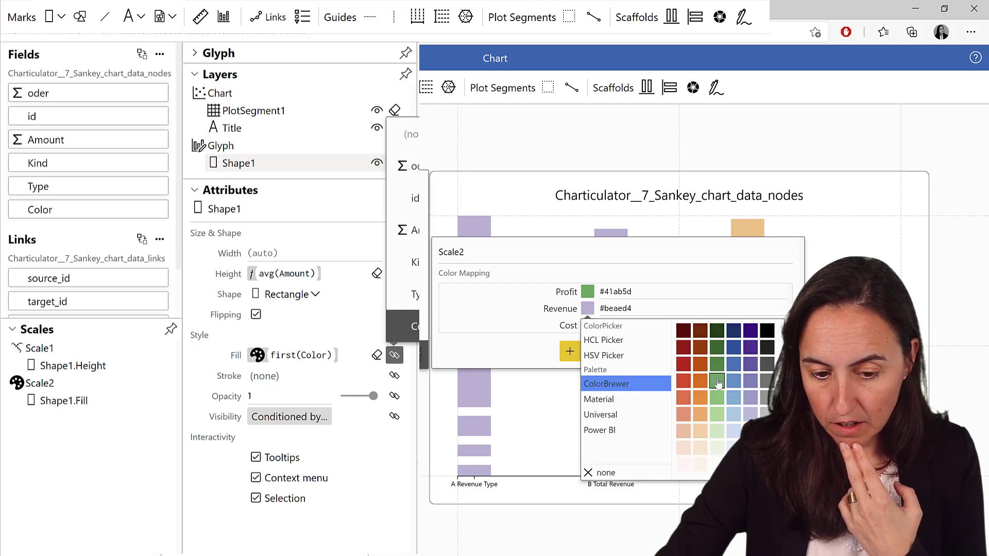
click(733, 384)
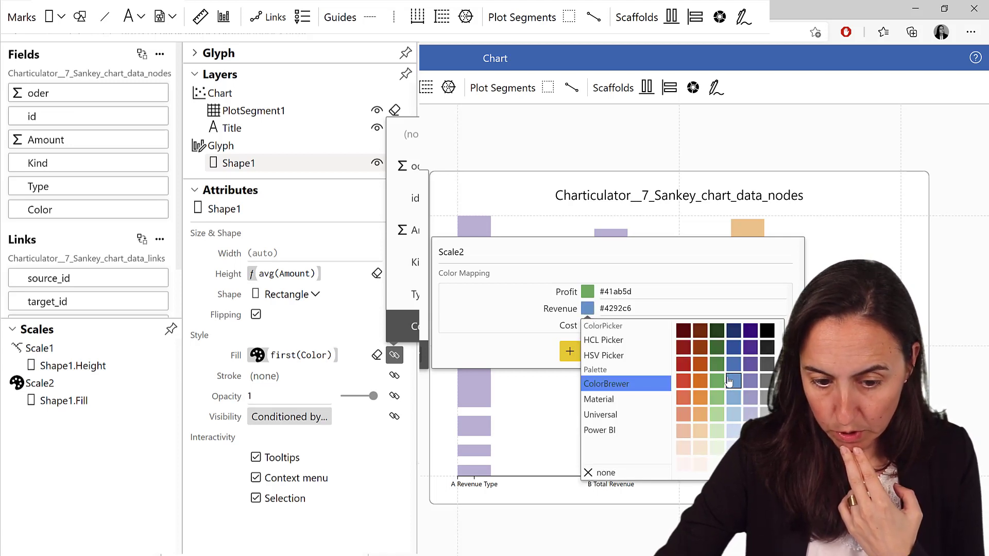
click(575, 331)
click(588, 327)
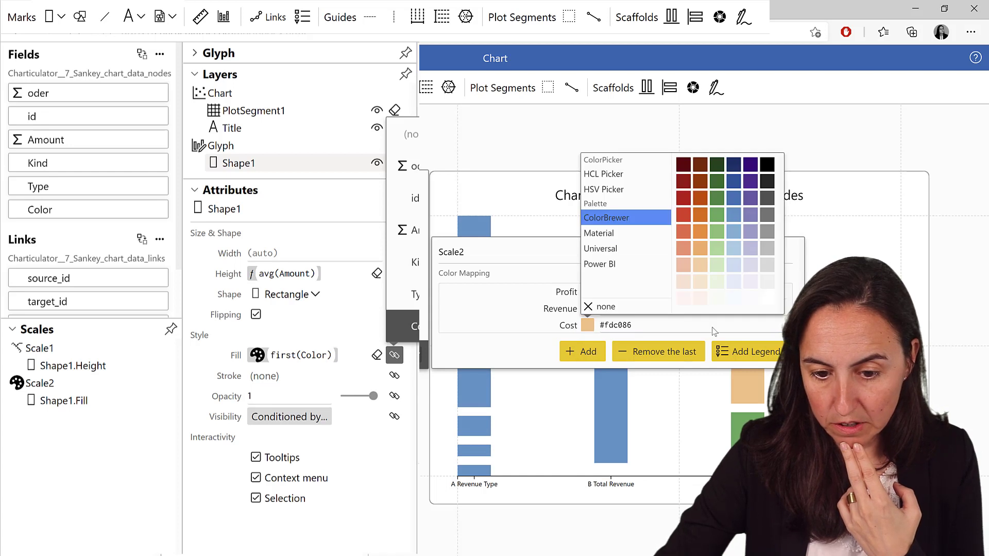
click(700, 199)
click(780, 124)
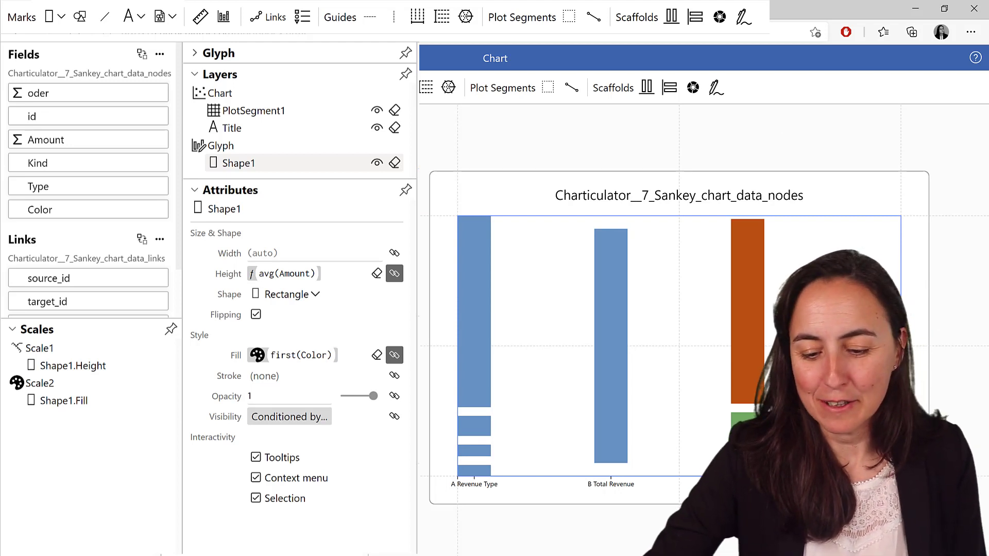
- Sort PlotSegment1's stacked bars in each column by the oder field
click(545, 226)
click(629, 180)
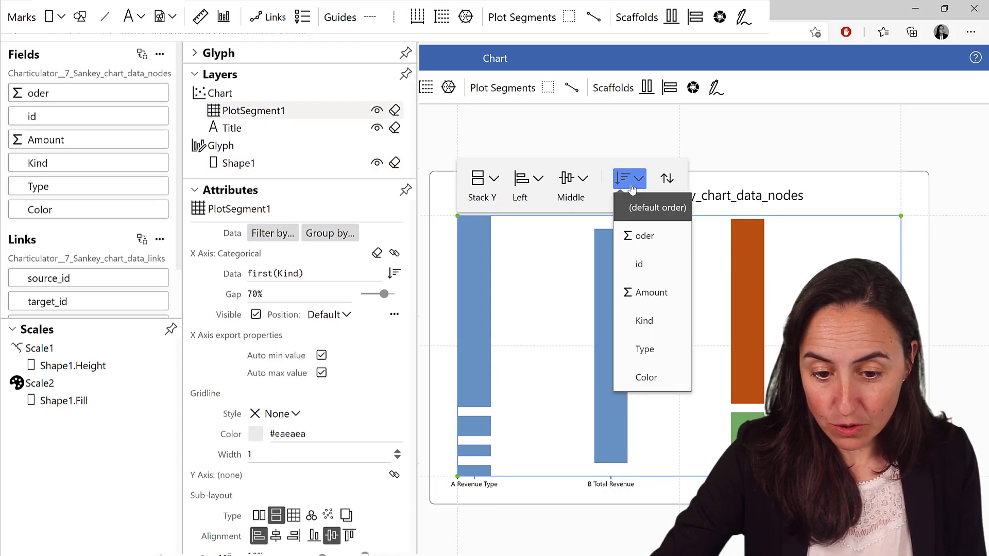
click(645, 236)
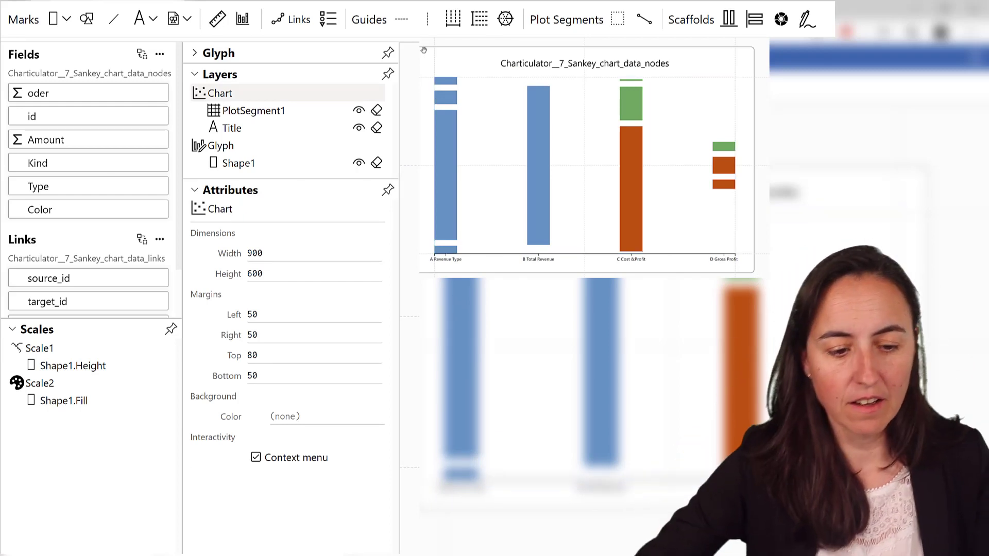
- Create Band links between node bars from the link data
click(290, 23)
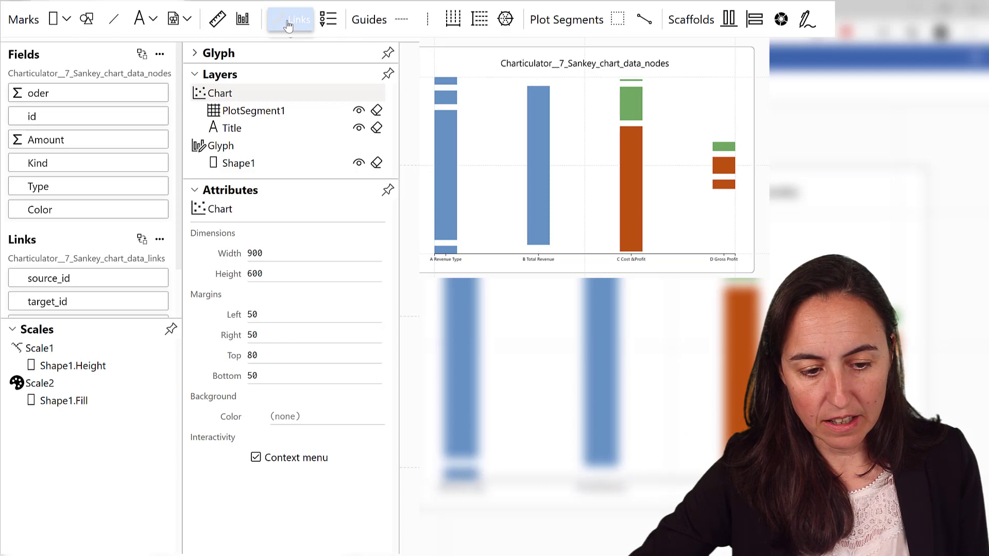
click(350, 87)
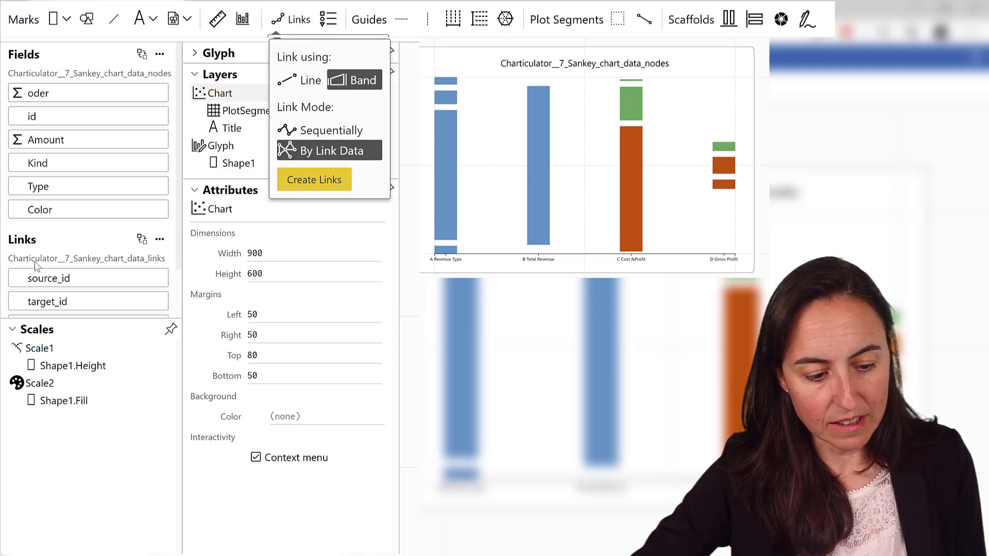
click(311, 186)
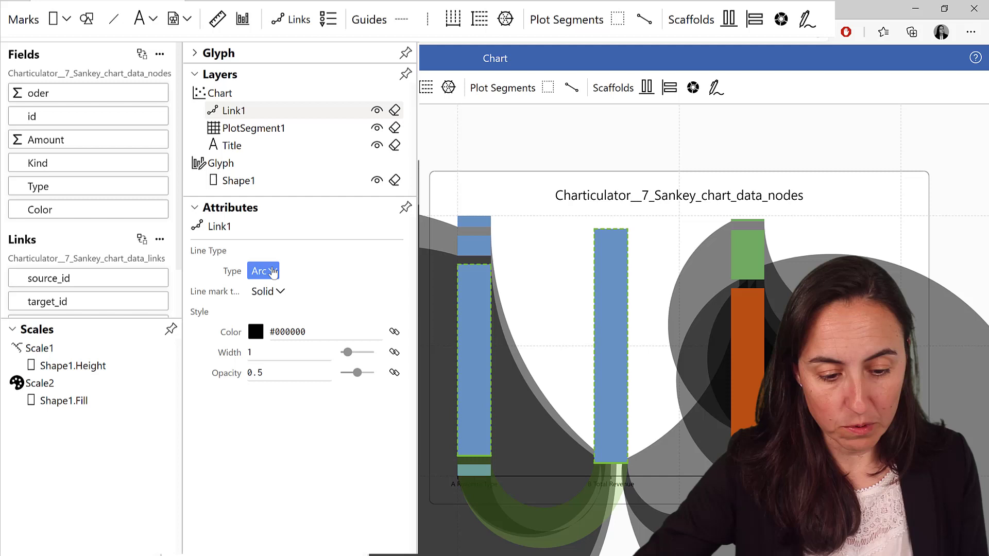
- Make the bands Bezier curves anchored to column sides, with curveness raised to 147.73
click(265, 271)
click(273, 336)
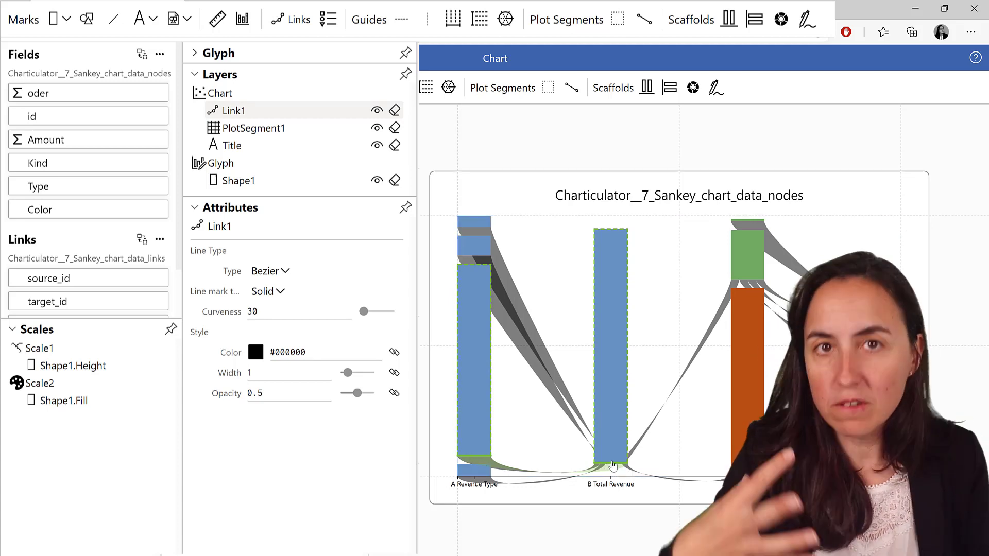
drag(612, 465, 595, 292)
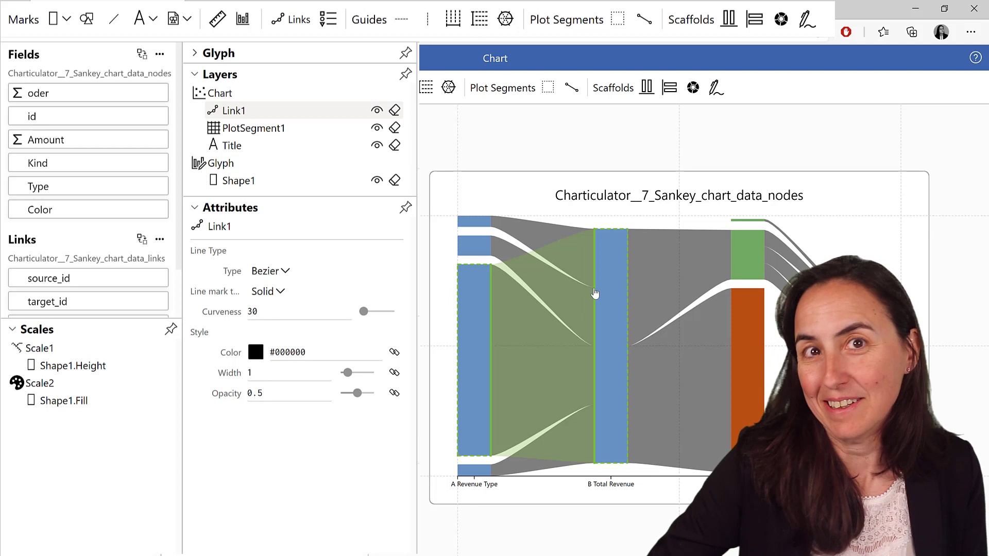
drag(364, 312, 372, 312)
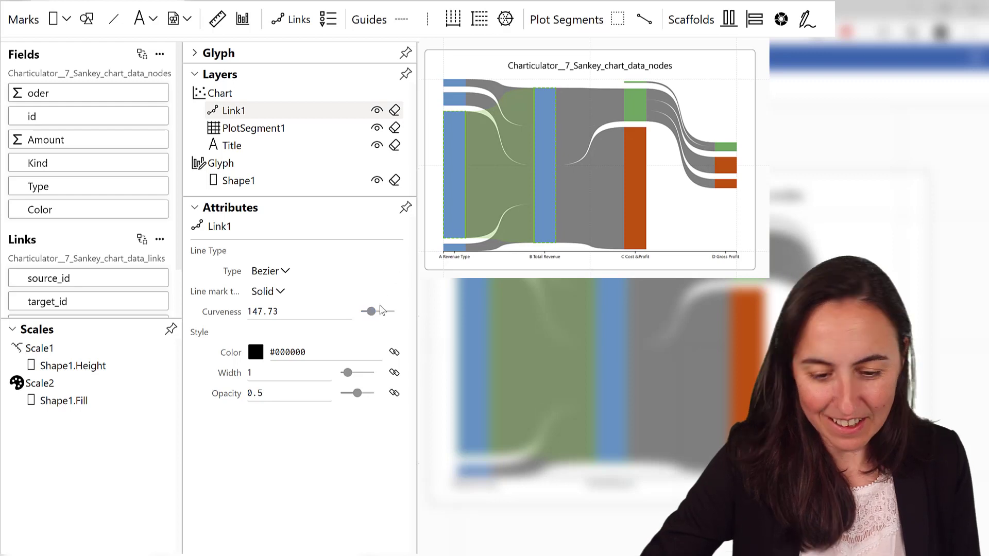
- Select the link layer and bind the link band colour to the Color field
click(486, 86)
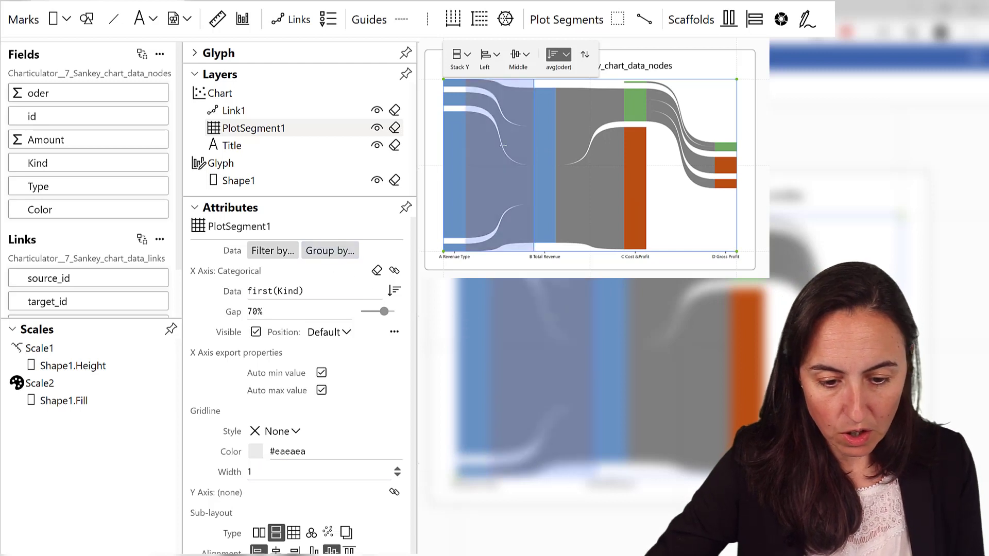
click(233, 110)
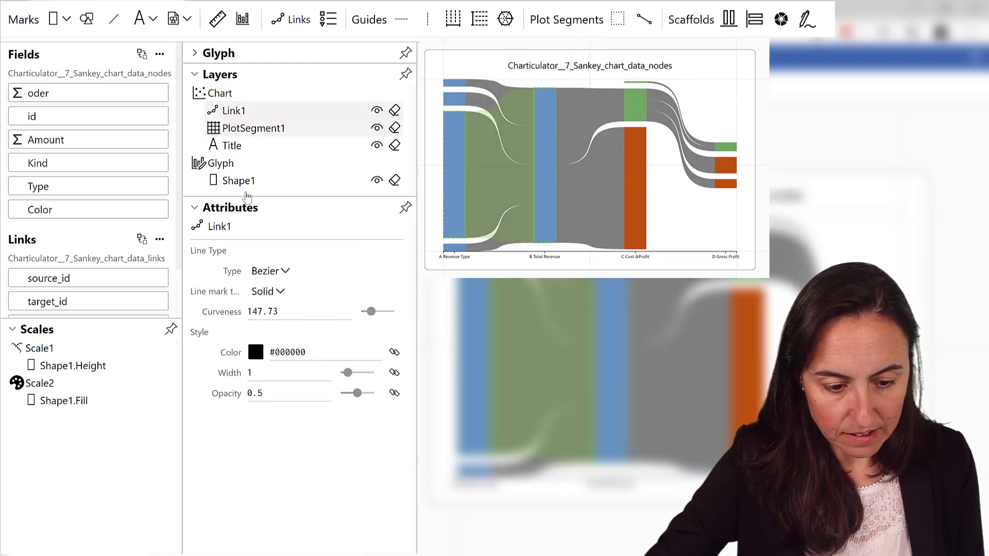
drag(116, 209, 315, 356)
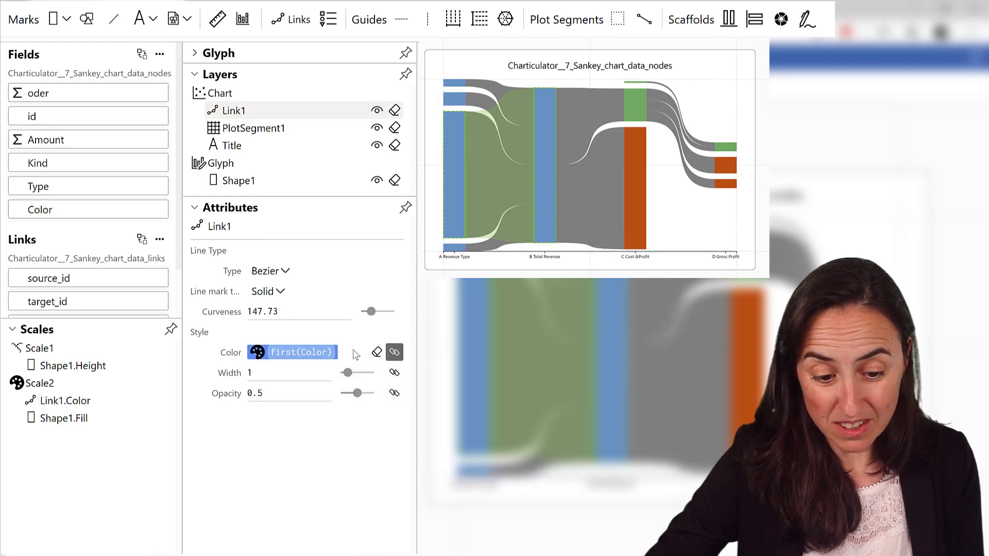
- Remove the links' data colour binding and make the link bands light grey #d9d9d9
click(394, 352)
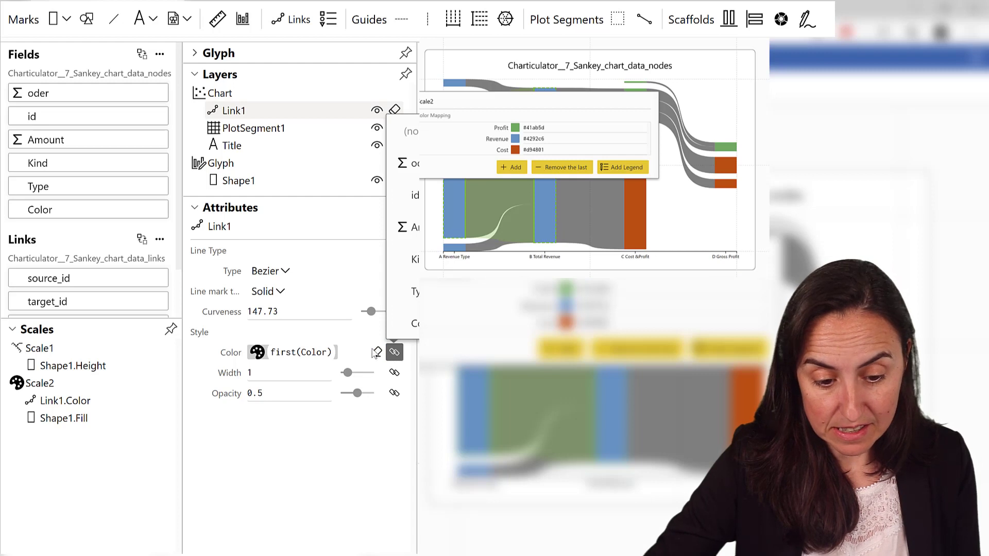
click(376, 353)
click(376, 354)
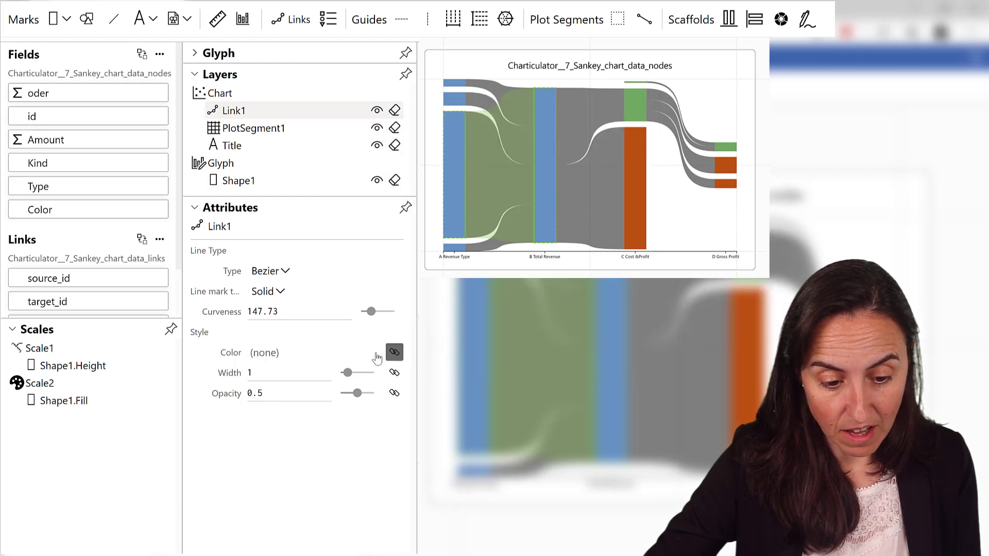
click(264, 353)
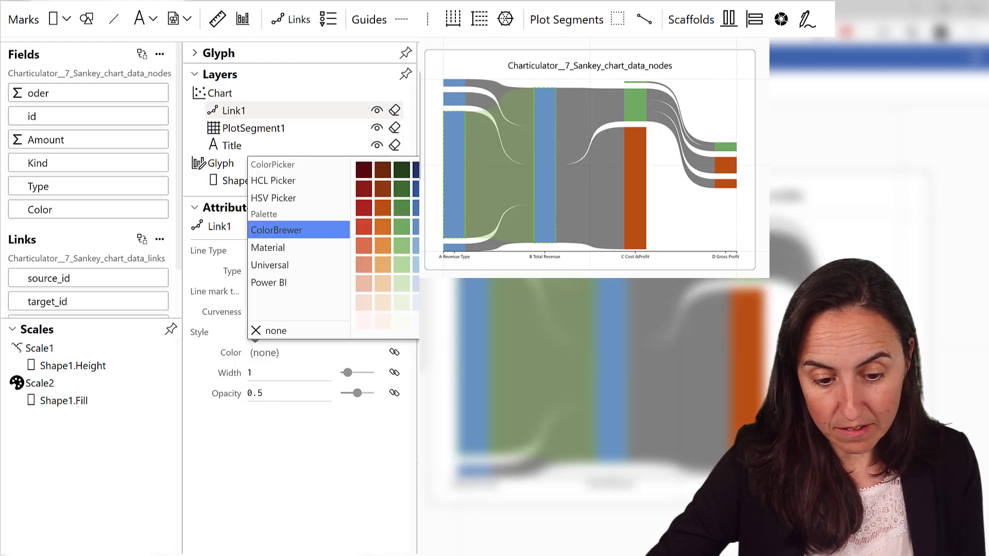
click(211, 106)
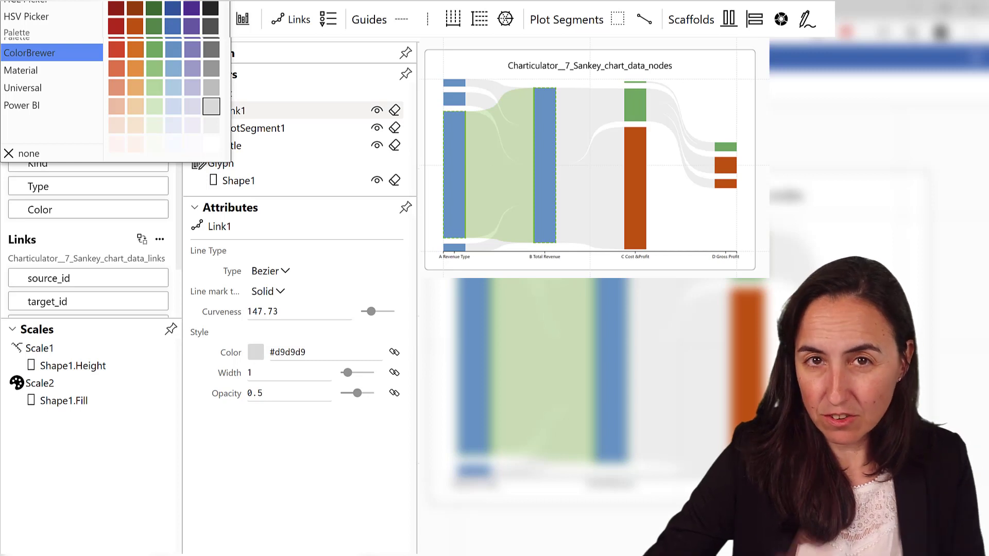
click(470, 61)
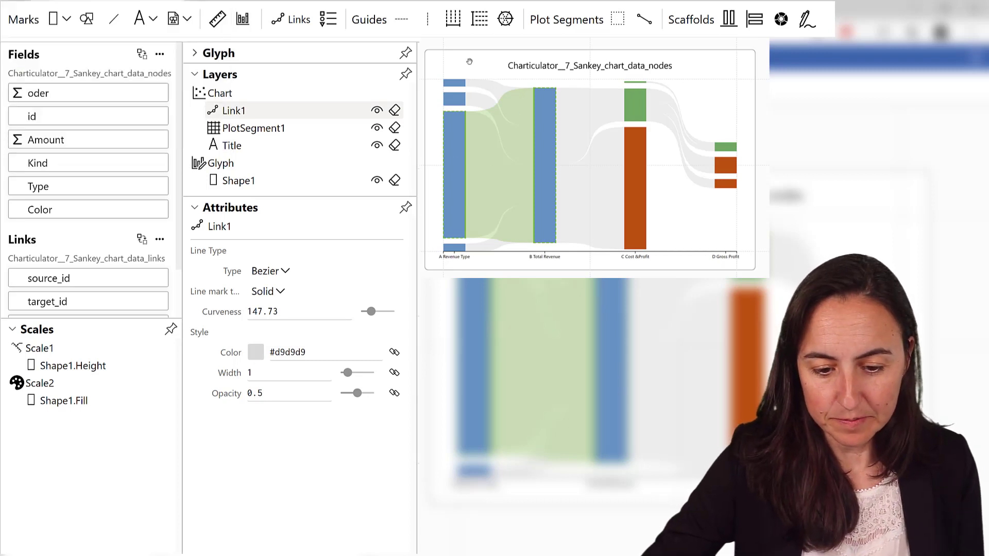
click(582, 111)
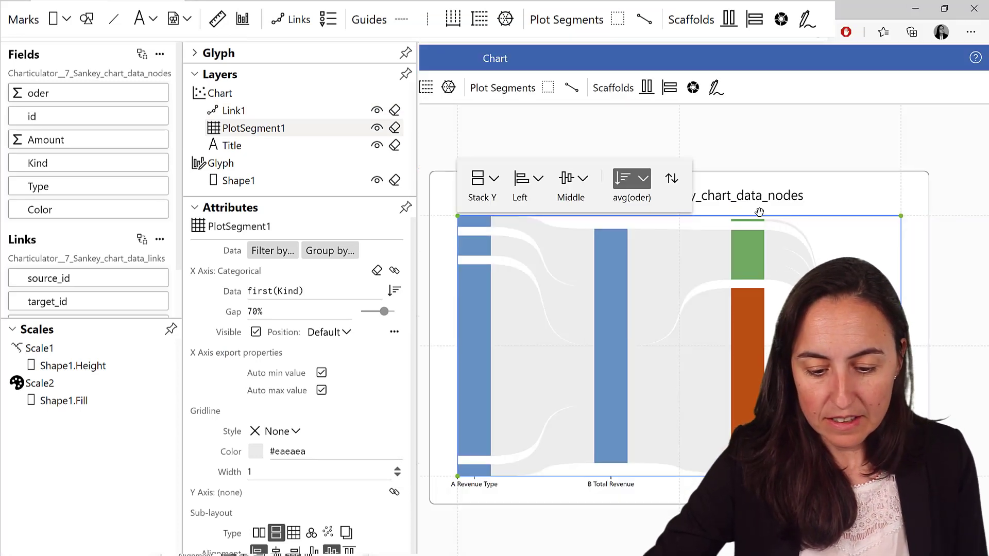
- Replace the data-file chart title with 'Tesla Revenue'
click(557, 486)
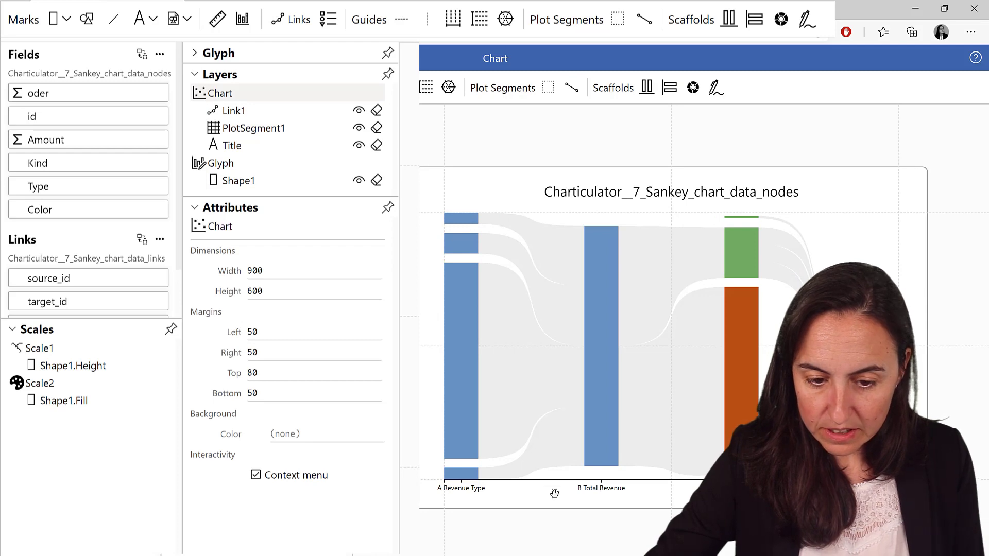
click(704, 199)
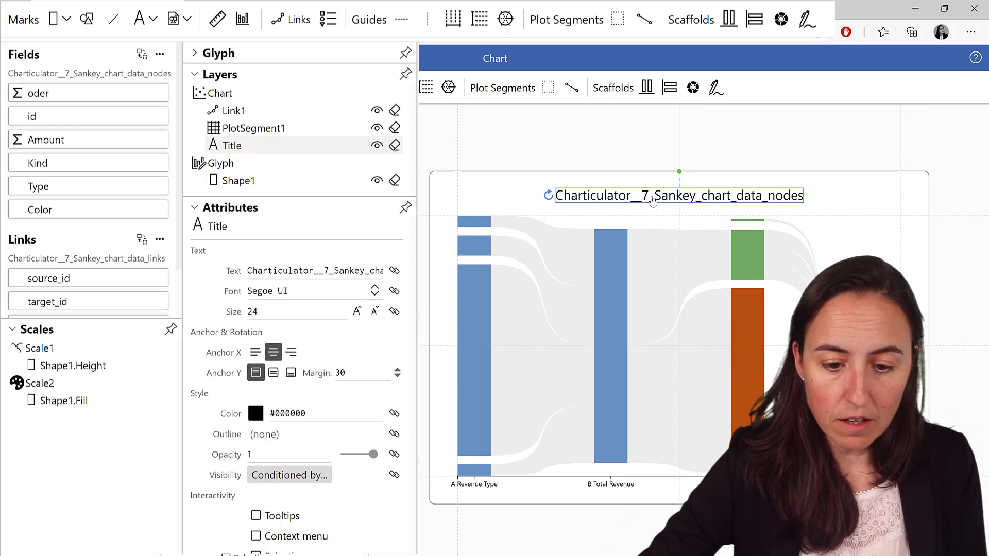
double_click(671, 198)
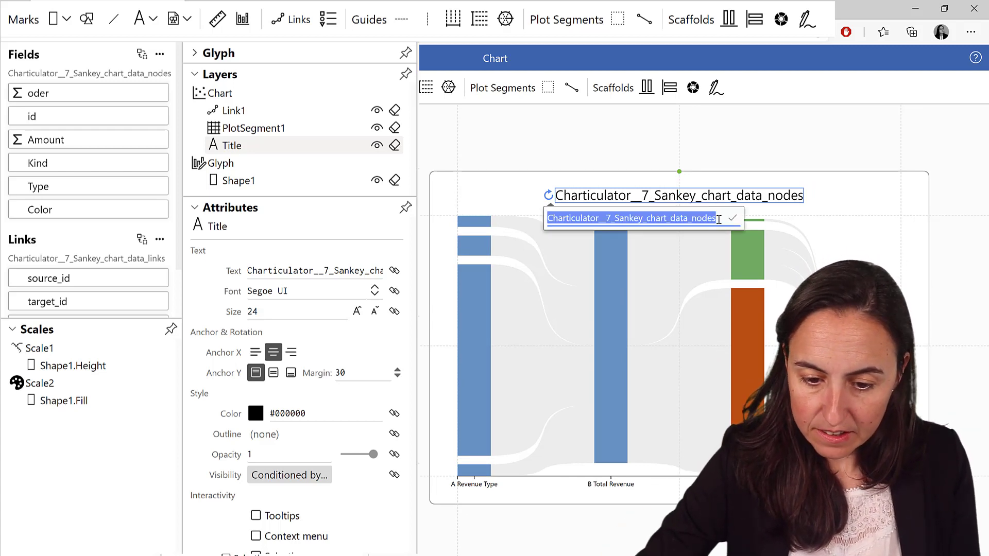
text(Tesla Revenue)
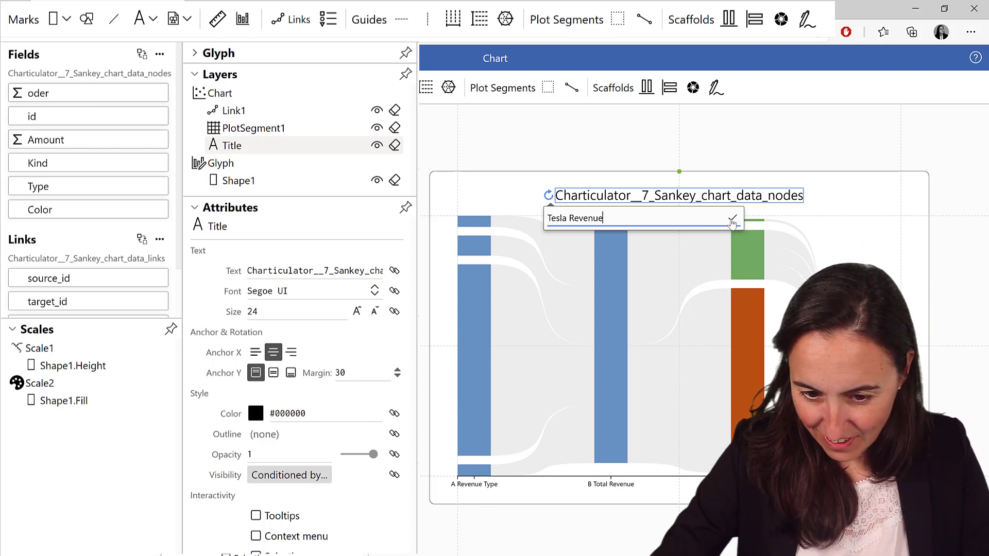
key(Return)
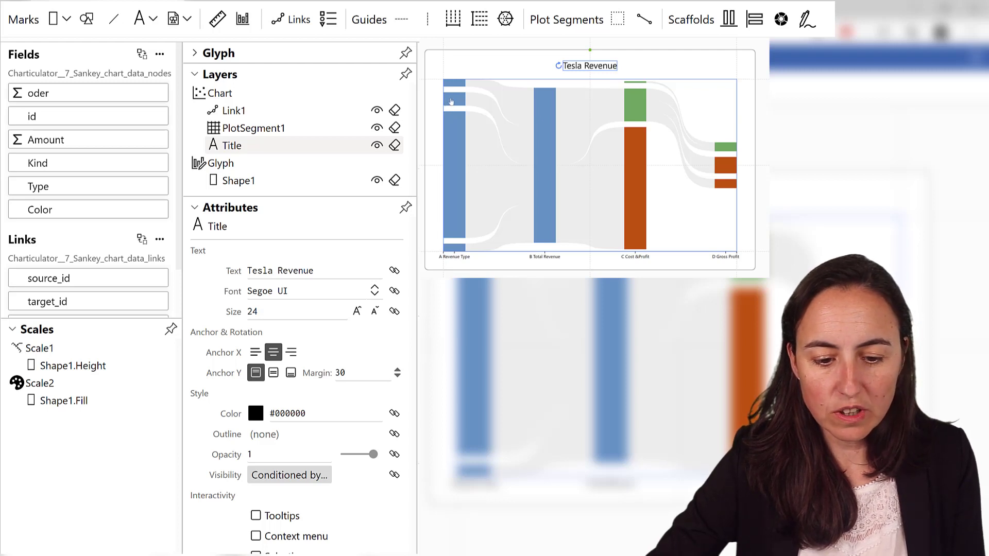
- Select the node bar shape Shape1 and expand its glyph editor
click(452, 101)
click(240, 184)
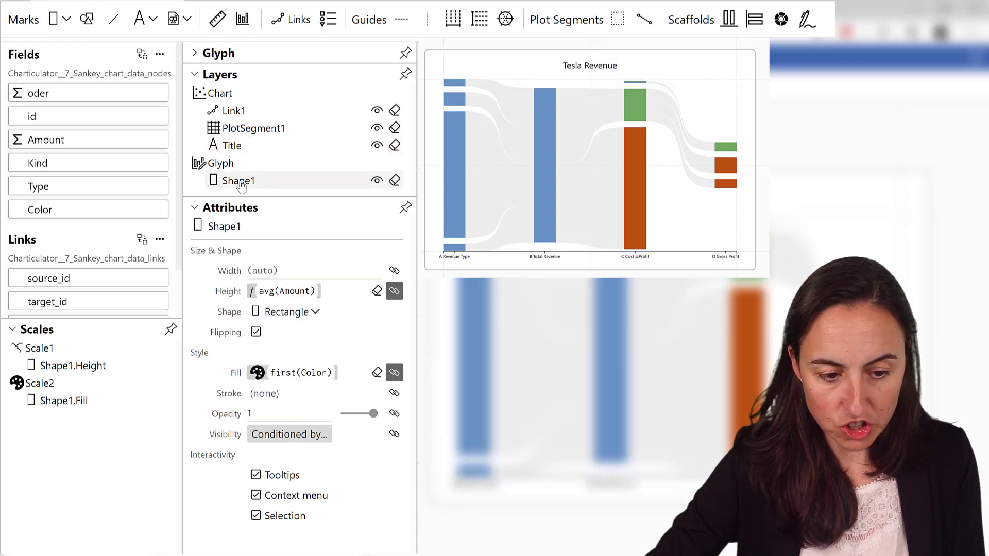
click(196, 54)
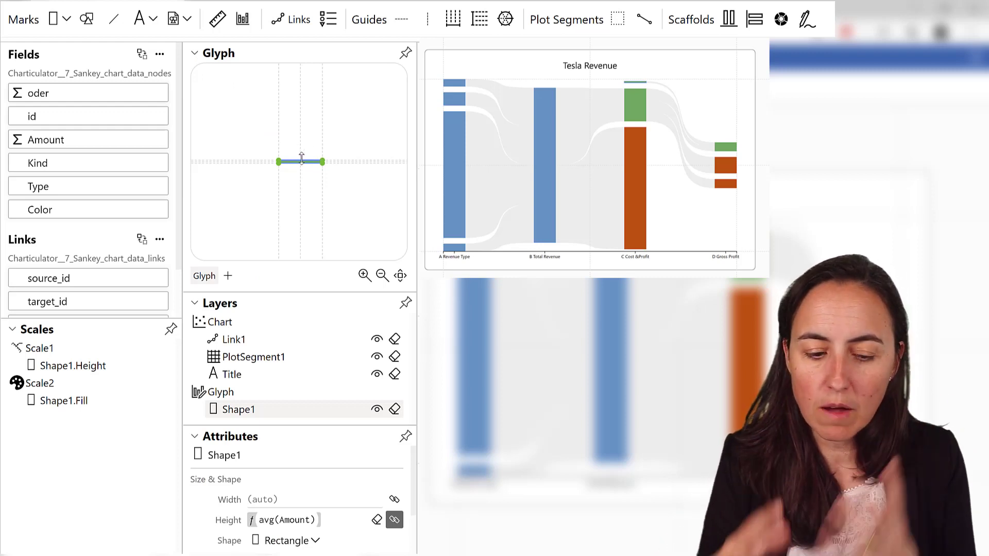
scroll(301, 170, up, 3)
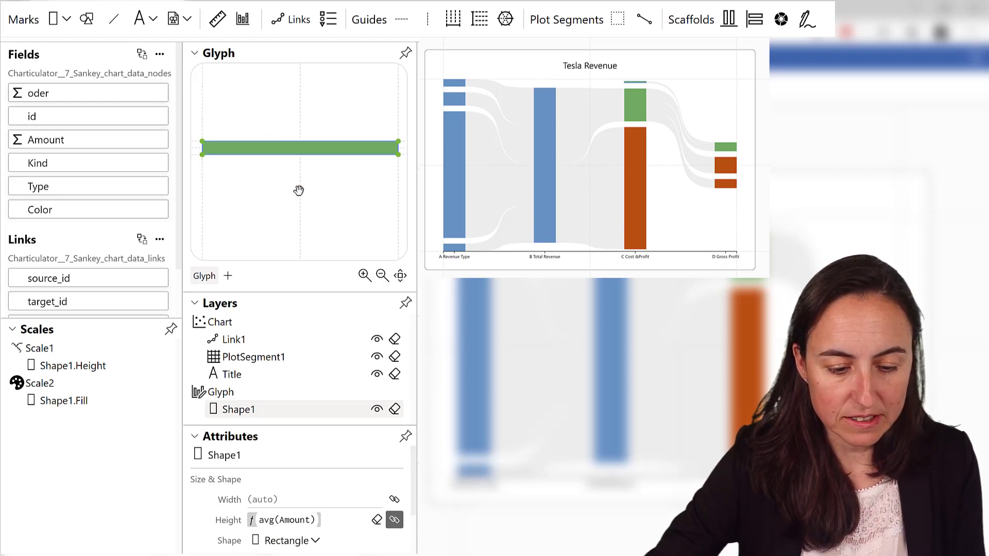
scroll(299, 191, up, 5)
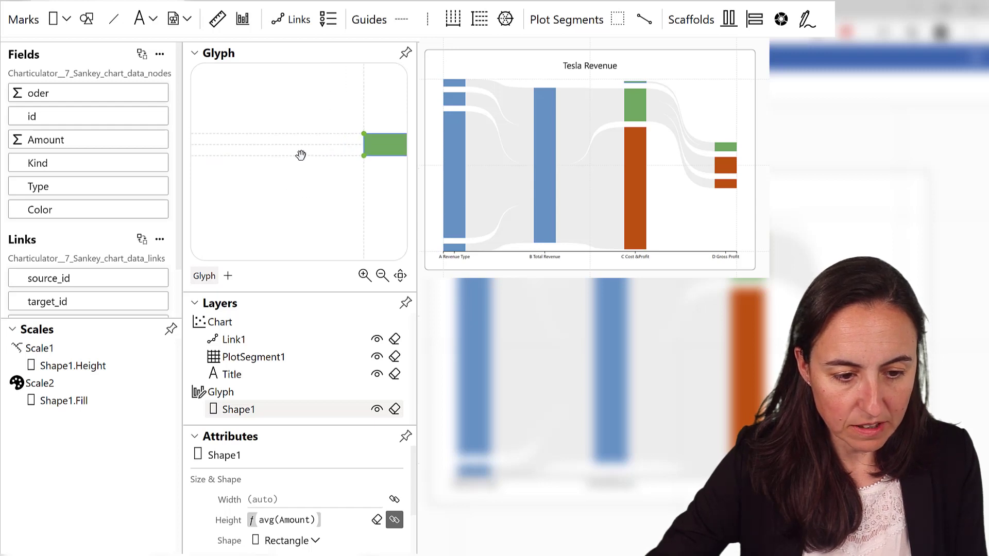
- Add a Text mark to the node glyph, anchored to the bar's left edge
click(139, 23)
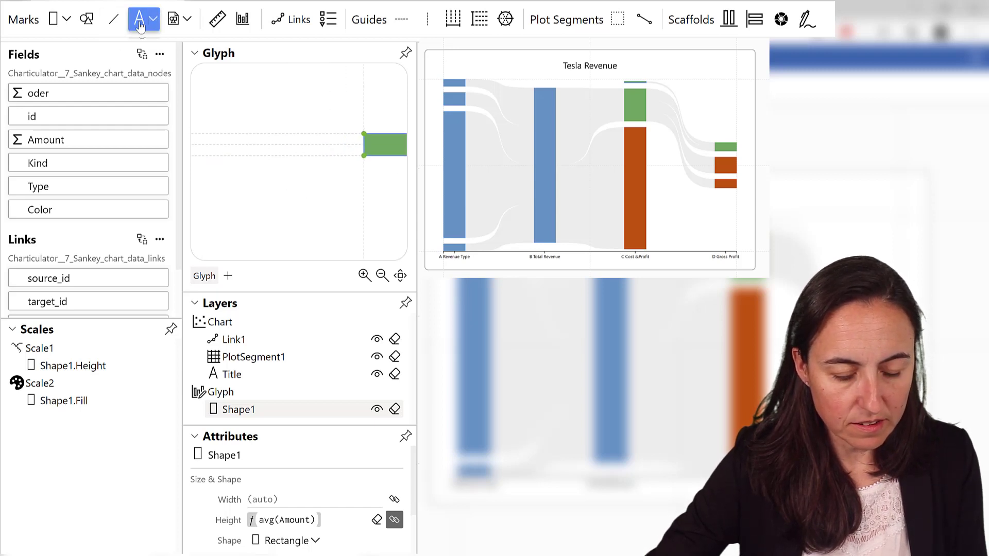
click(153, 21)
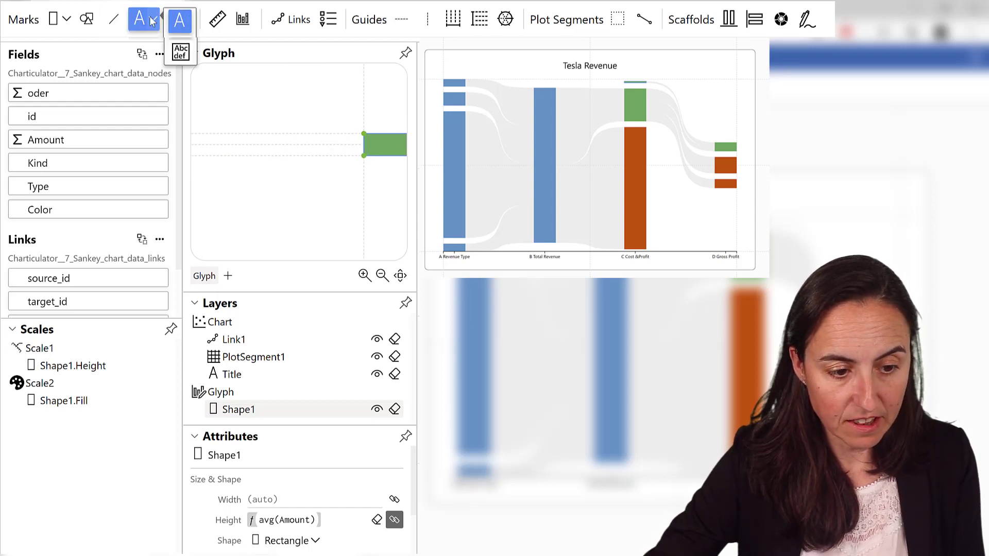
drag(144, 20, 301, 149)
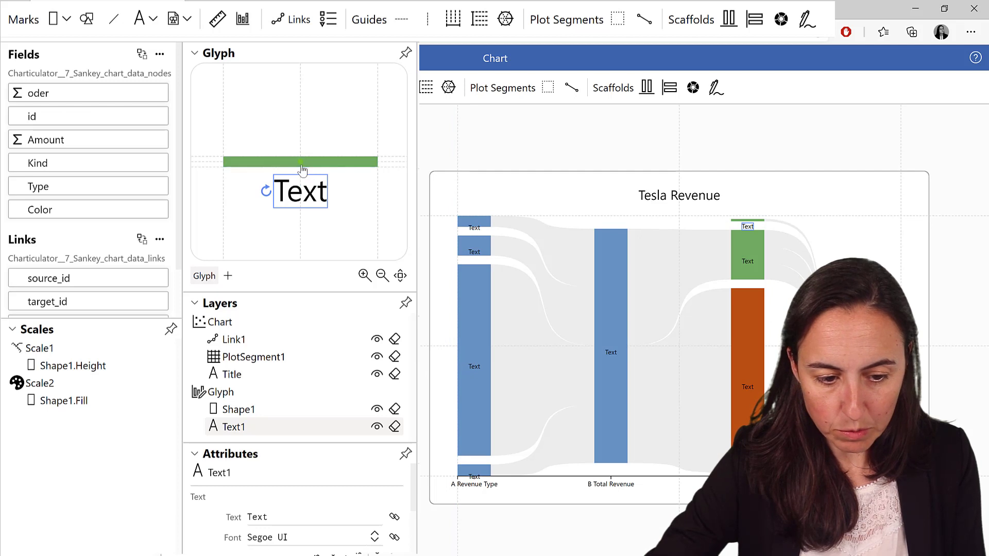
drag(302, 169, 222, 174)
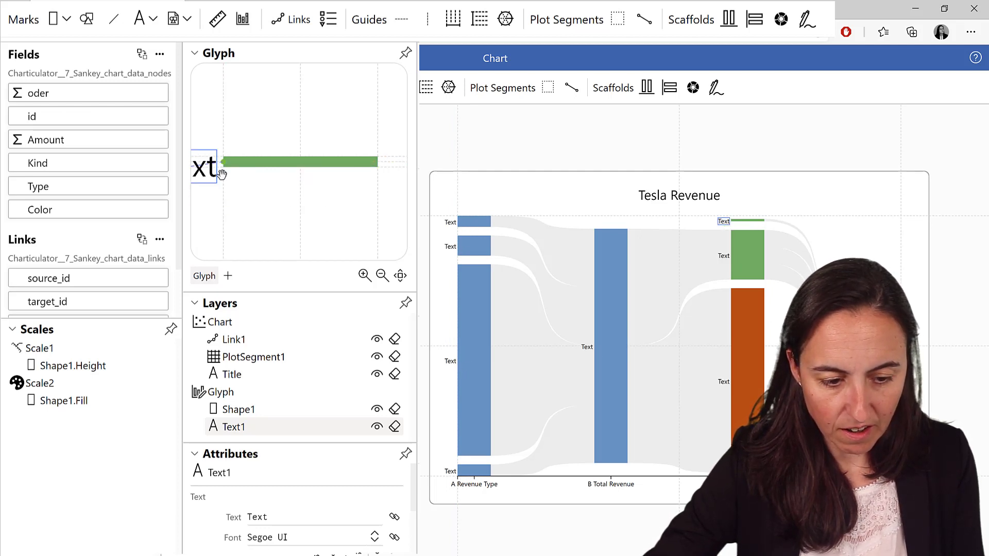
scroll(333, 199, up, 6)
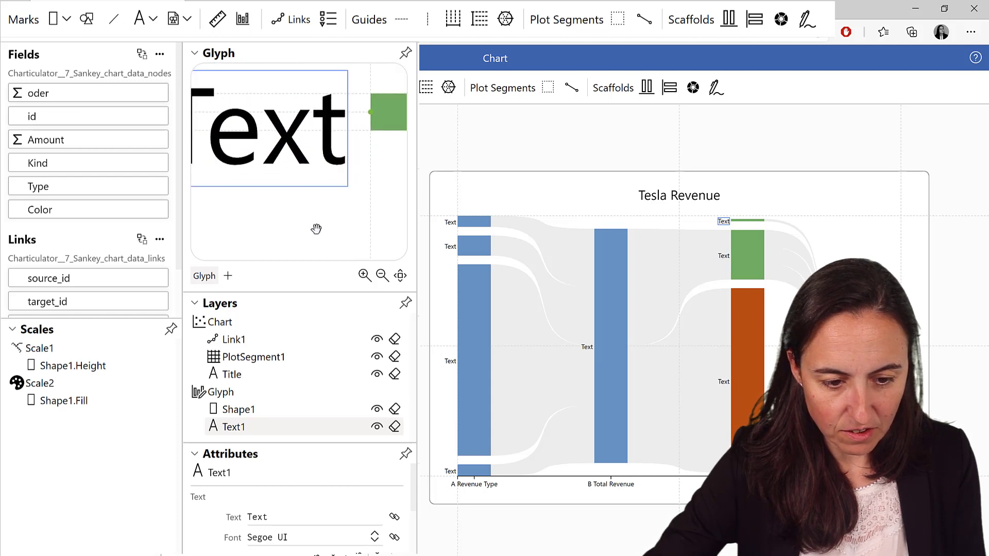
double_click(304, 135)
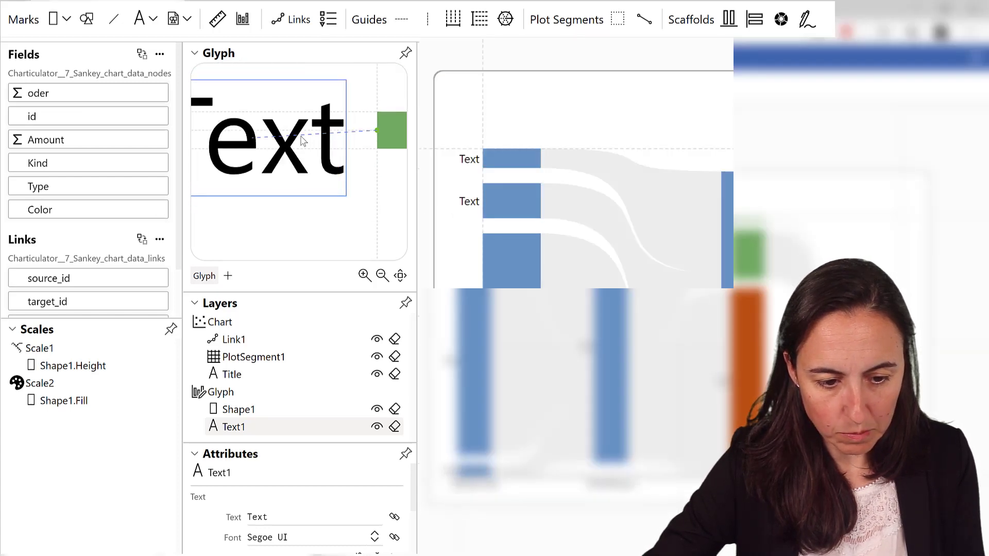
scroll(310, 157, down, 1)
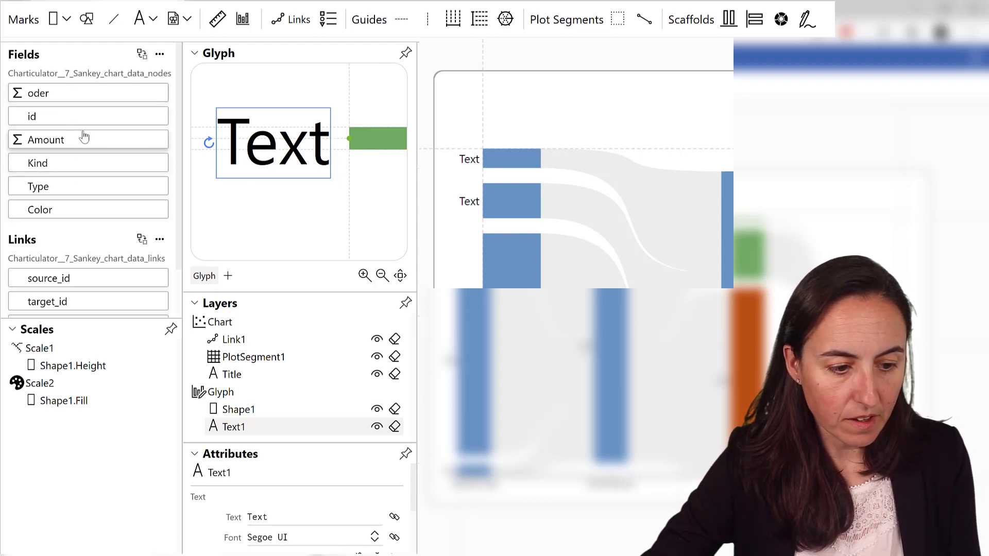
- Bind the Type field to Text1's text so labels show names like Energy Gen & Storage
click(83, 194)
click(407, 458)
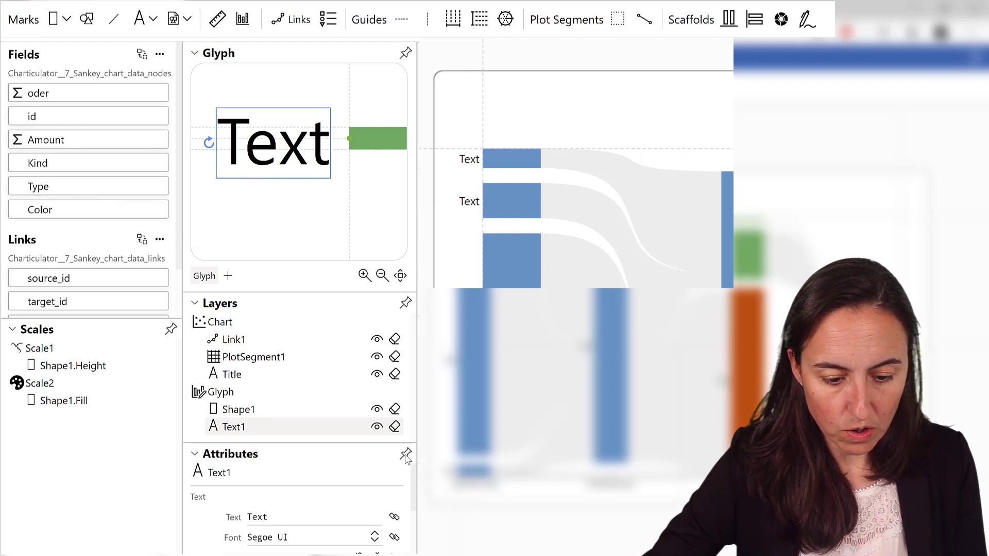
click(406, 454)
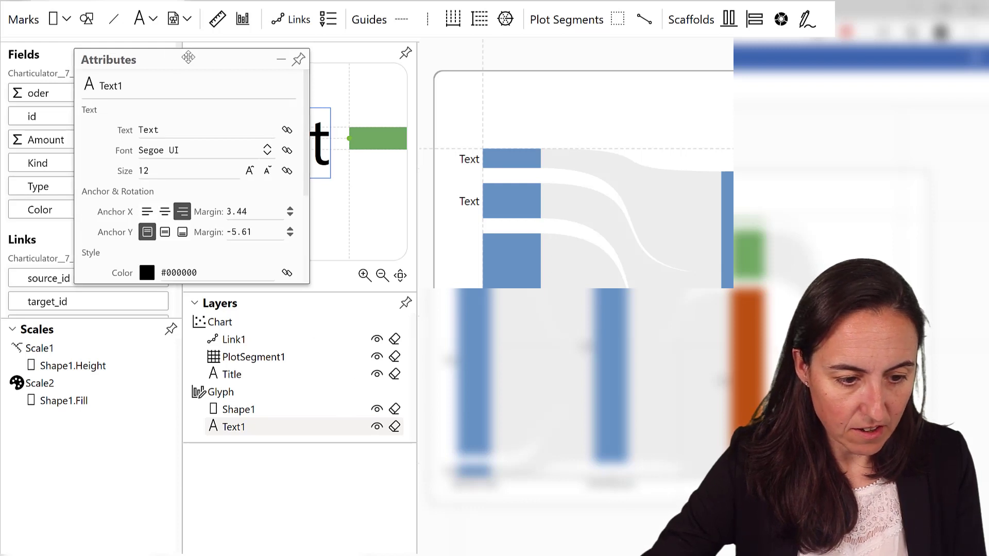
drag(187, 57, 319, 63)
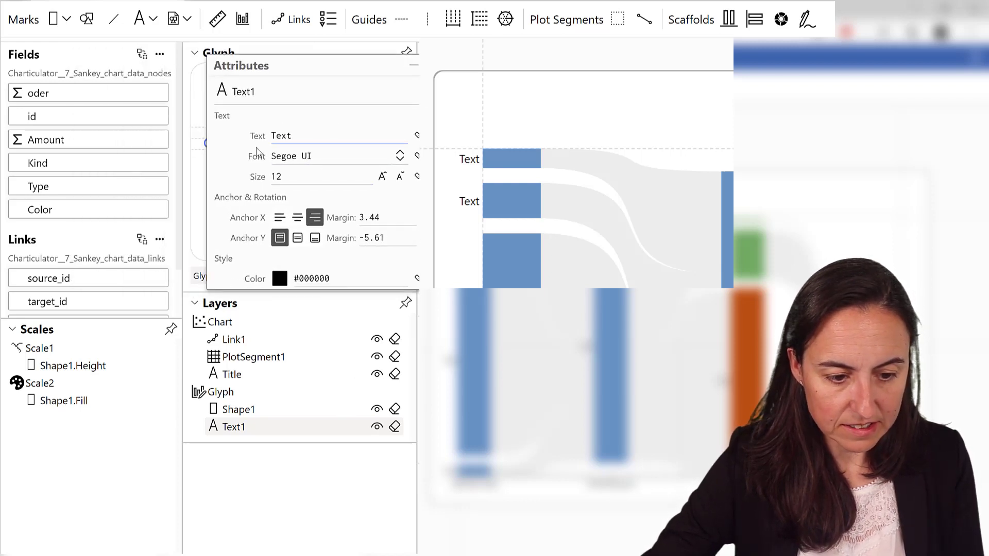
drag(104, 187, 305, 138)
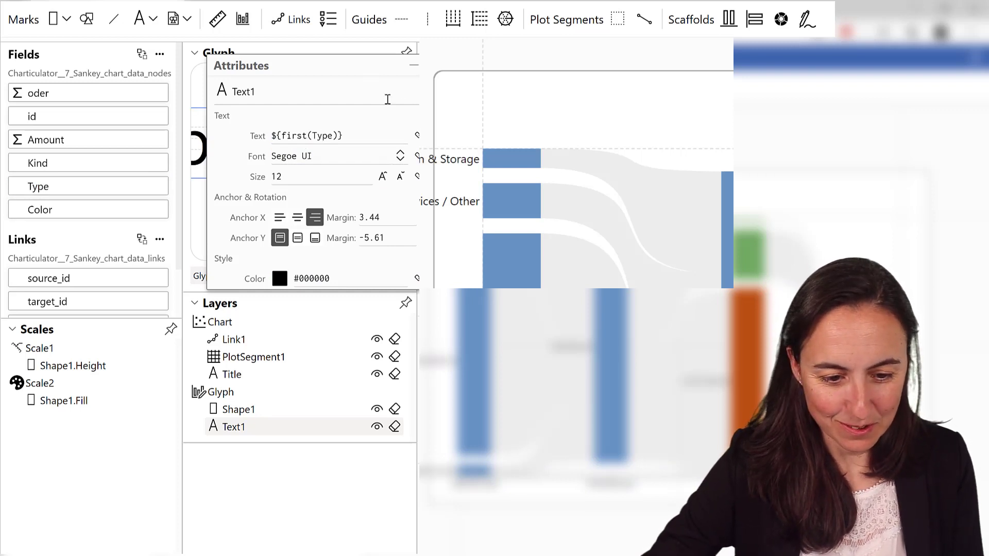
click(414, 65)
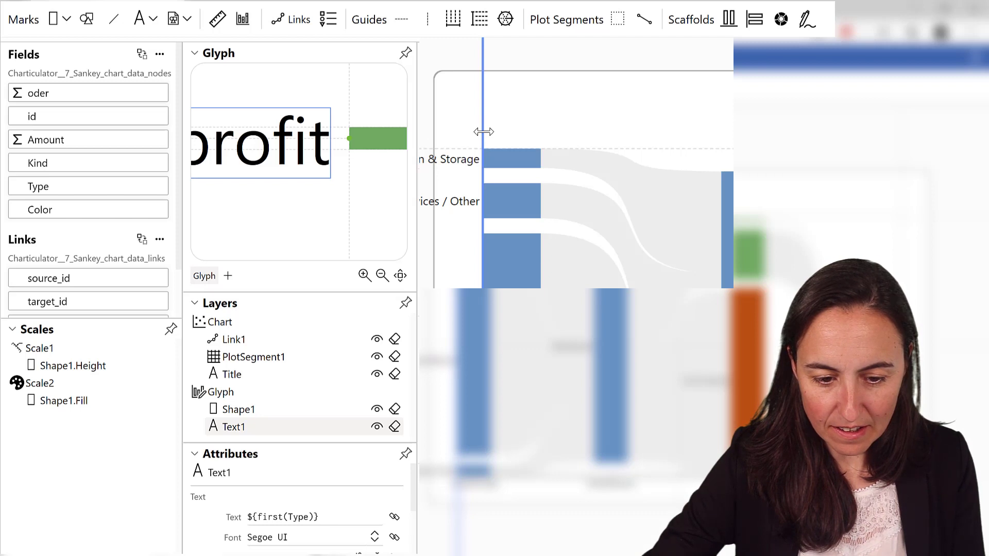
- Shift the plot segment right and add a second Text mark to the glyph
drag(484, 129, 577, 138)
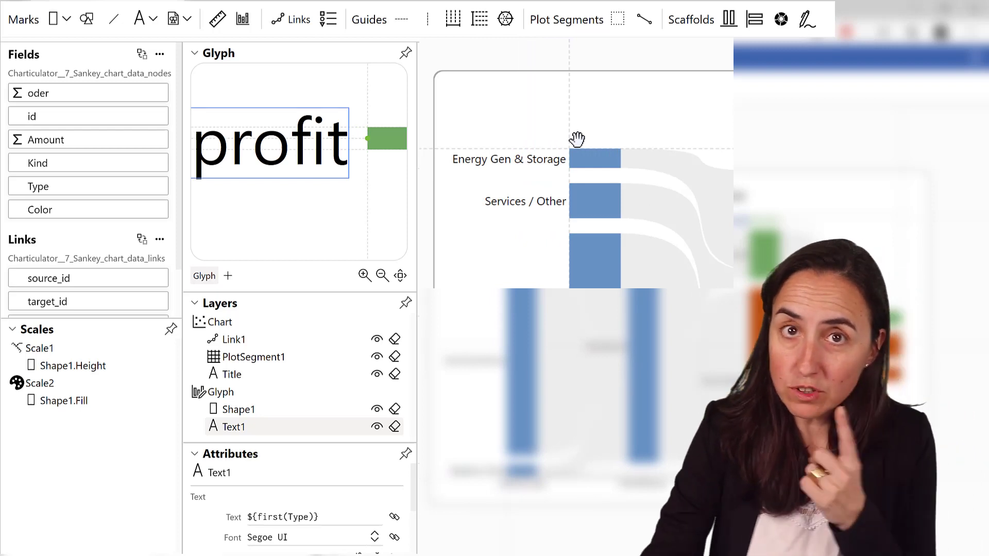
scroll(314, 165, down, 3)
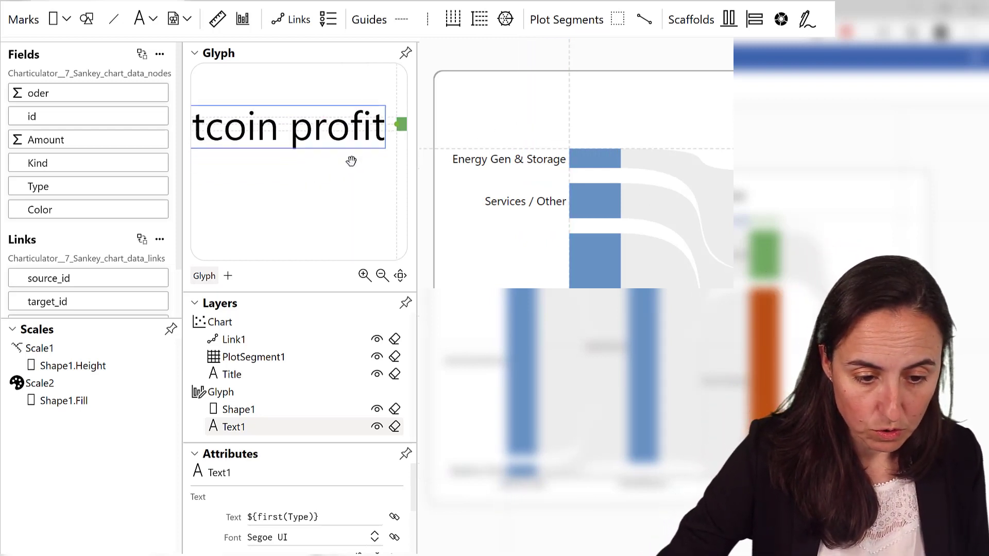
scroll(340, 164, down, 3)
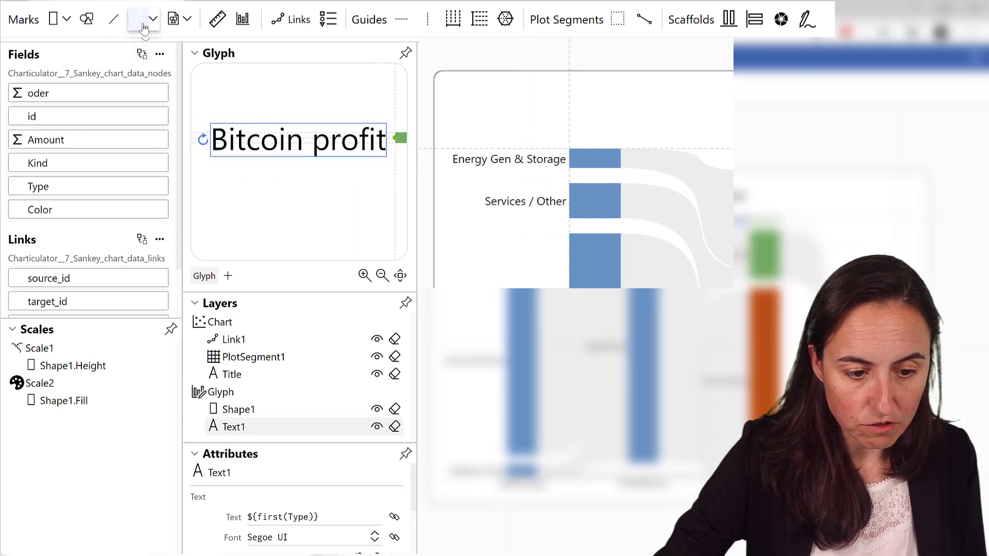
drag(144, 26, 265, 194)
- Place the second label Text2 just under the node name label
double_click(265, 195)
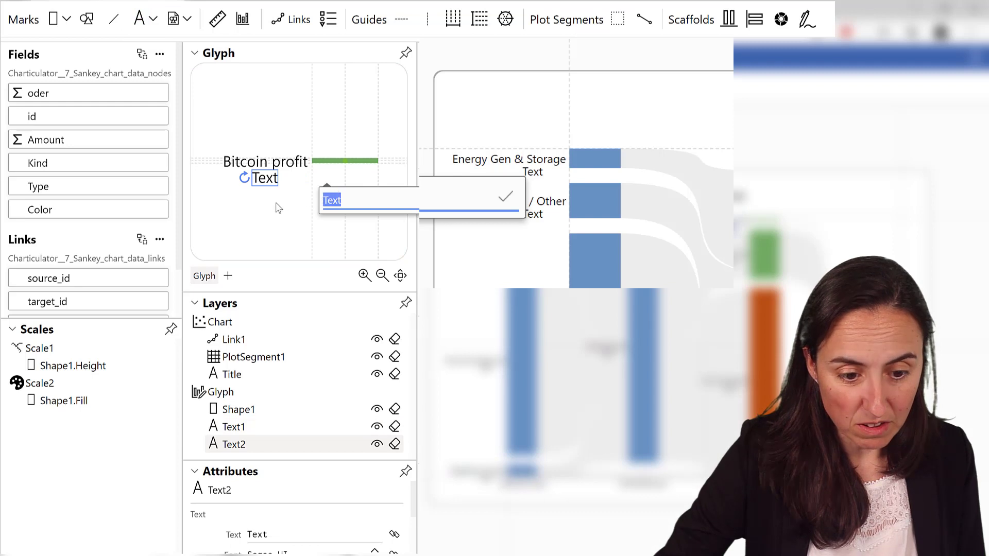
key(Escape)
scroll(278, 185, up, 5)
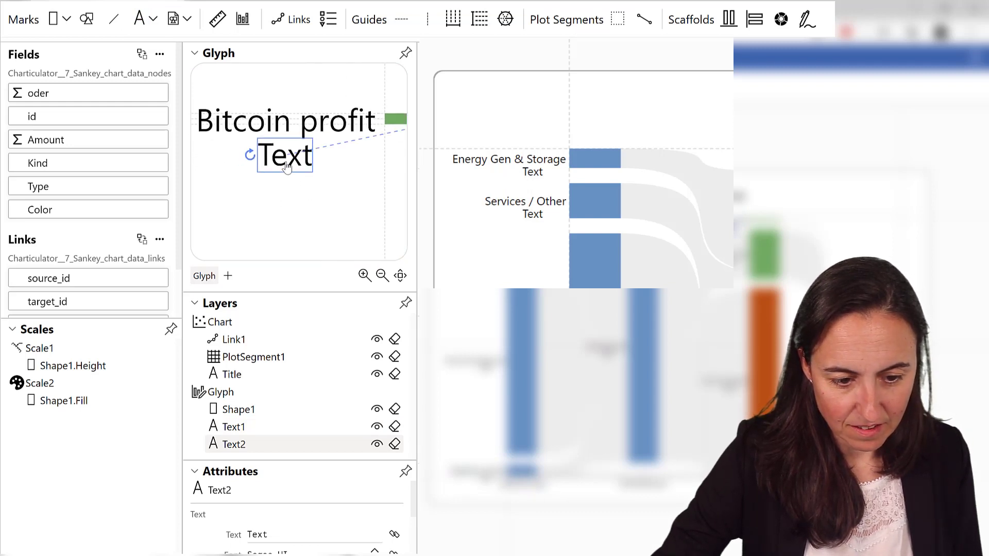
drag(287, 168, 294, 164)
double_click(293, 164)
key(Escape)
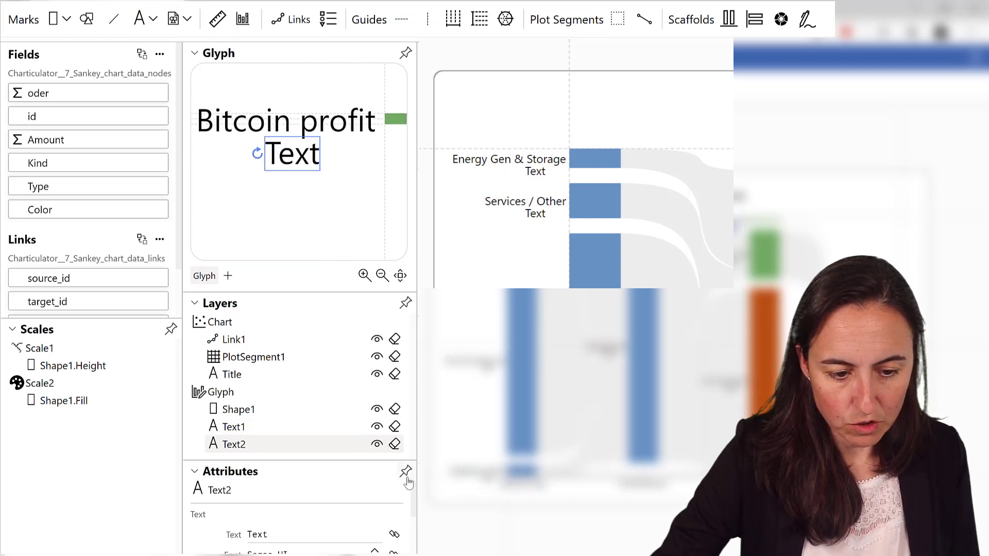
- Bind the Amount field to Text2's text, showing values like 494000000.0
click(405, 472)
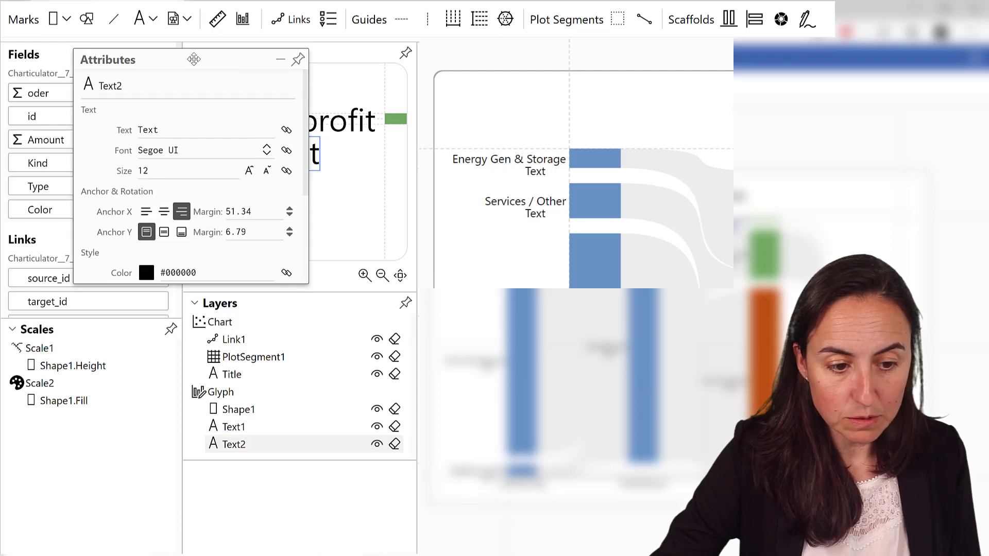
drag(194, 58, 283, 78)
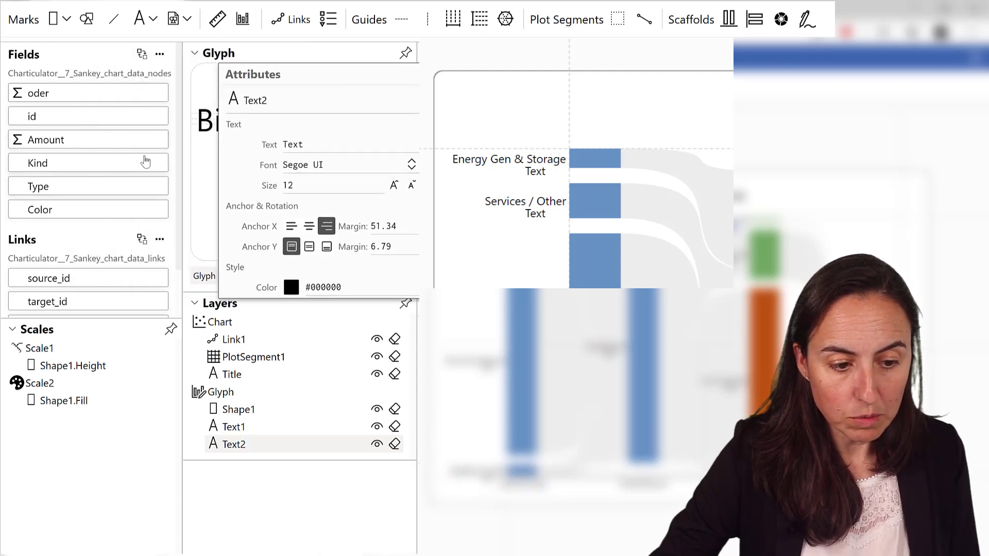
drag(106, 144, 318, 145)
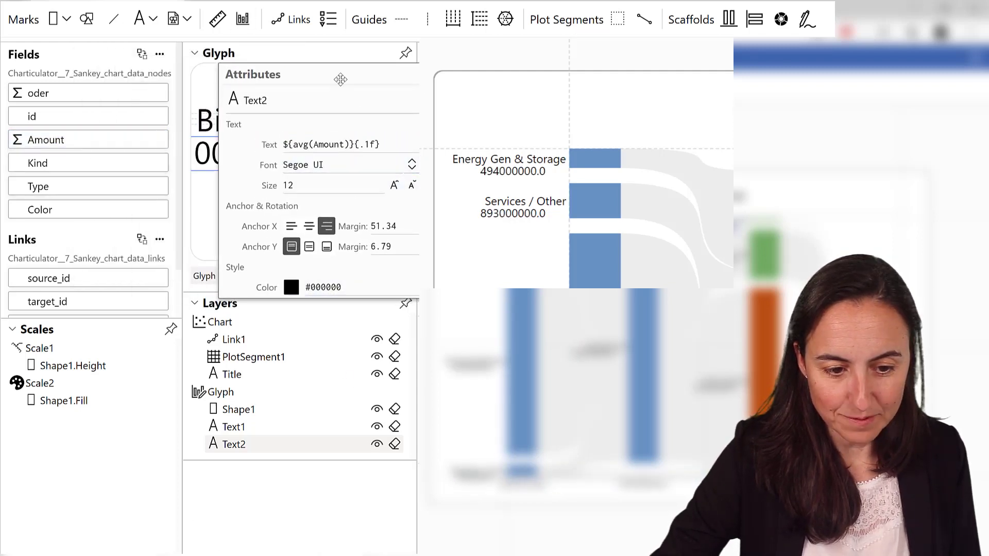
drag(338, 77, 306, 63)
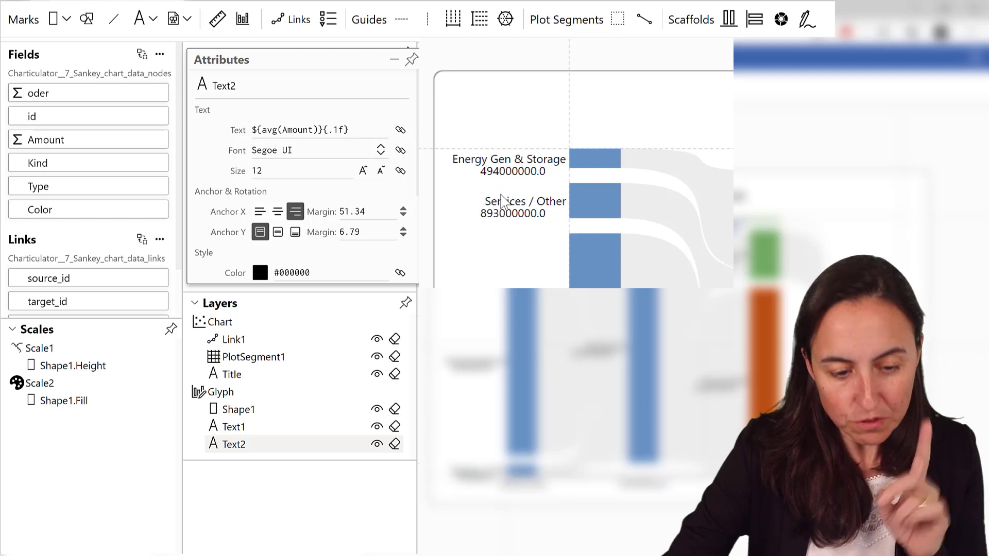
- Prefix Text2's value expression with a dollar sign
click(252, 137)
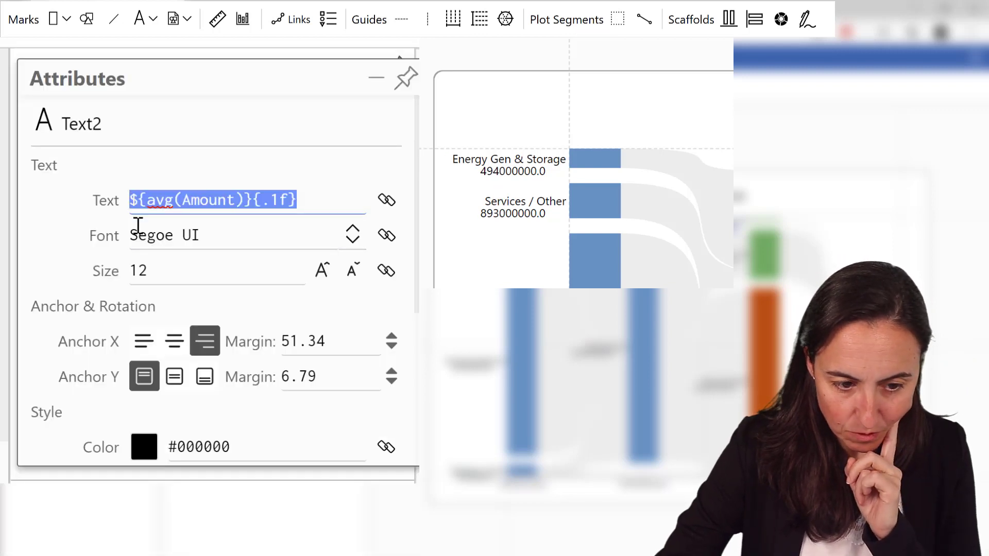
click(134, 199)
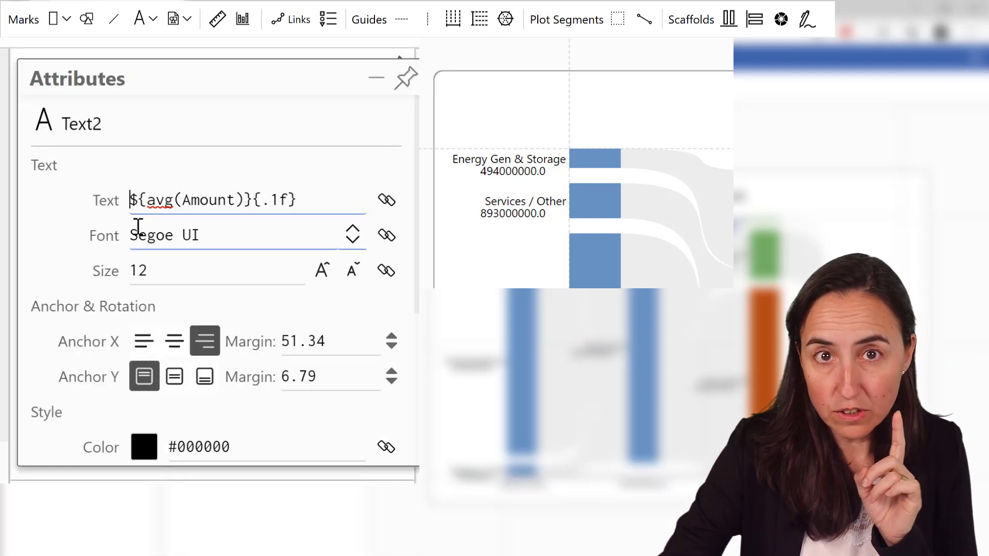
text(\)
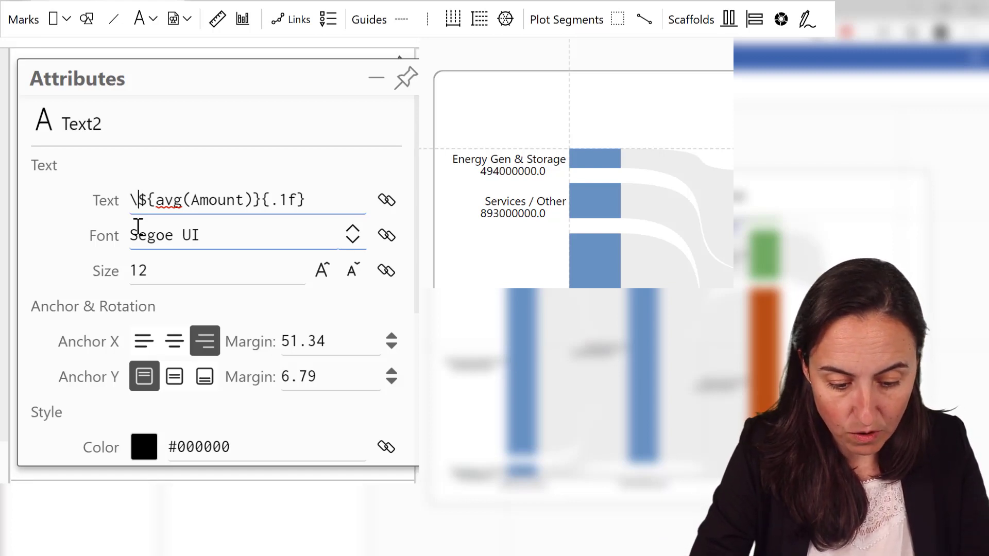
text($)
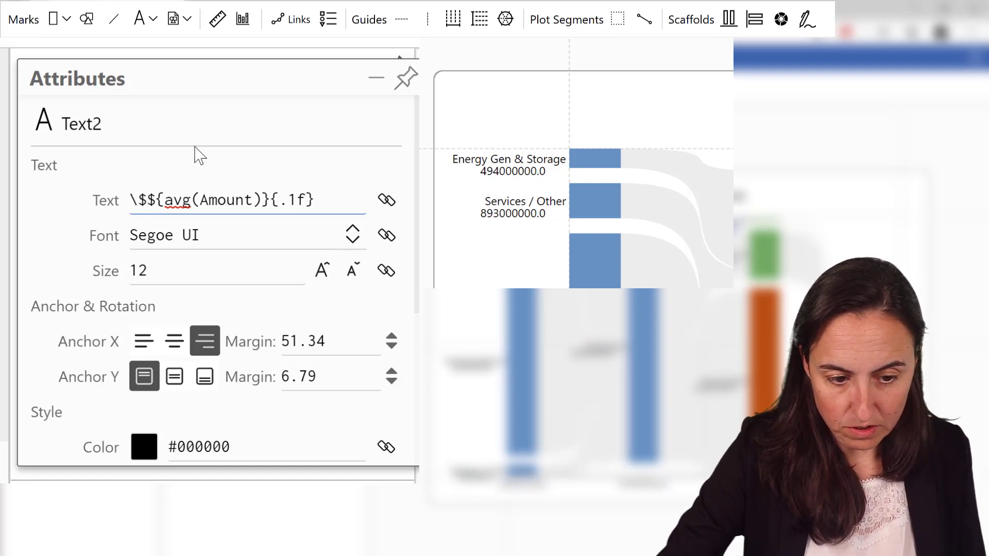
key(Return)
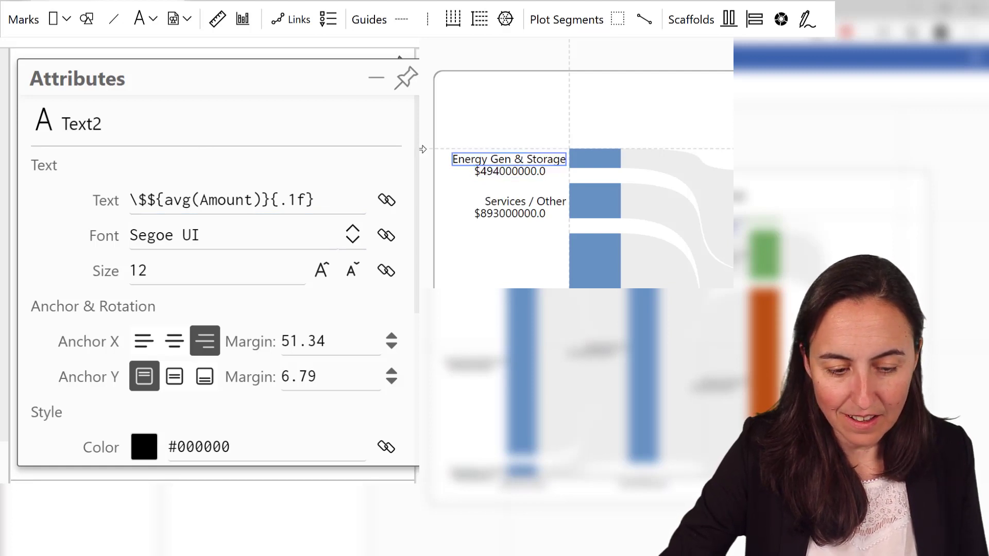
click(232, 201)
key(ctrl+a)
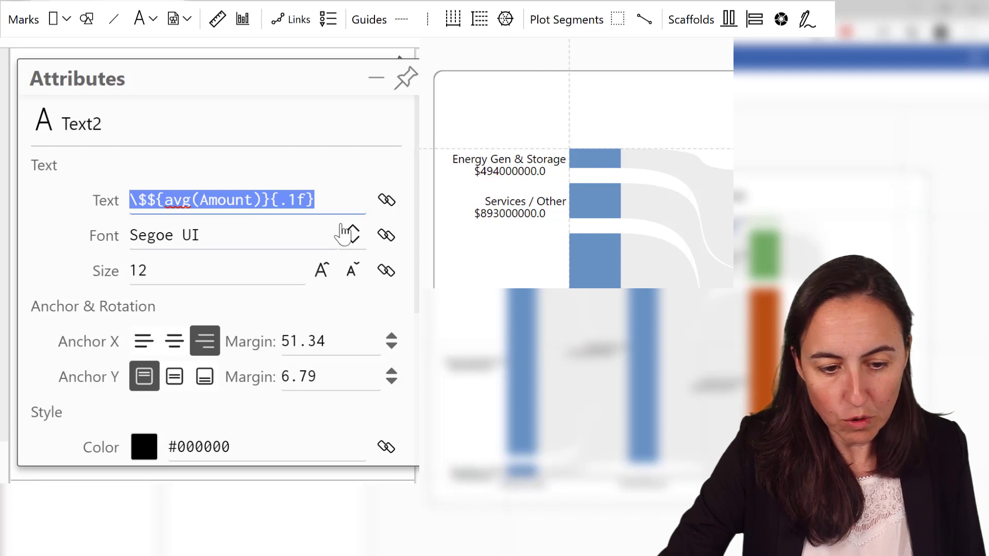
click(263, 200)
click(272, 240)
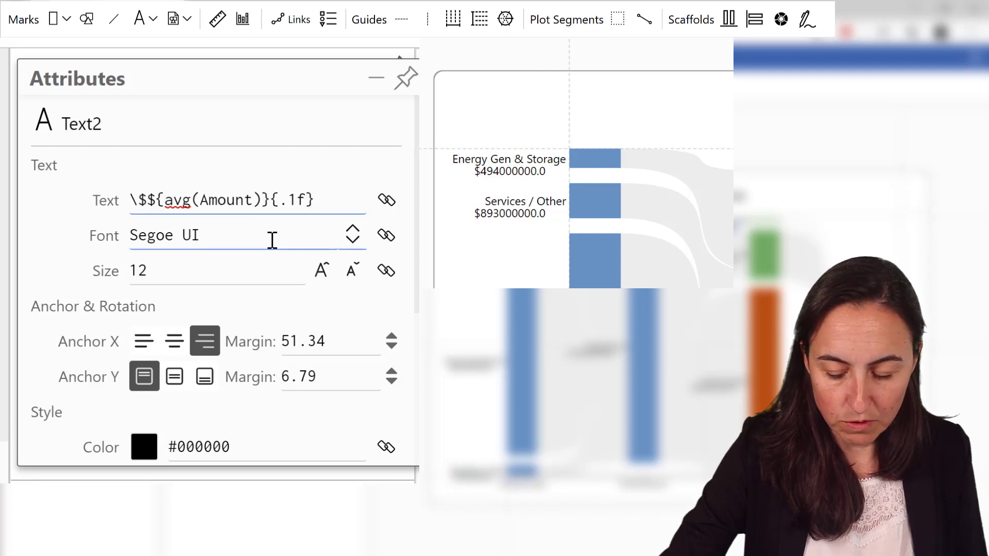
text(/1000)
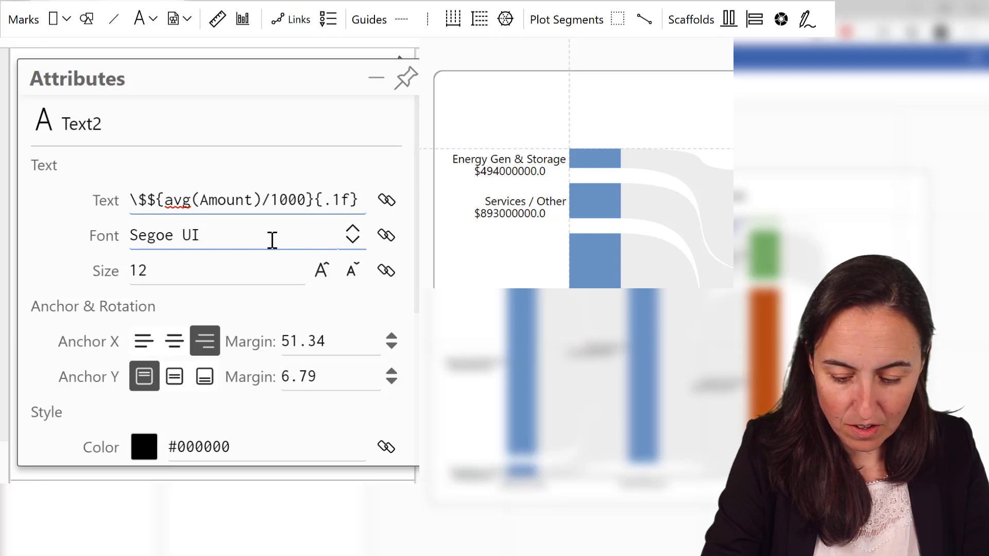
text(000000)
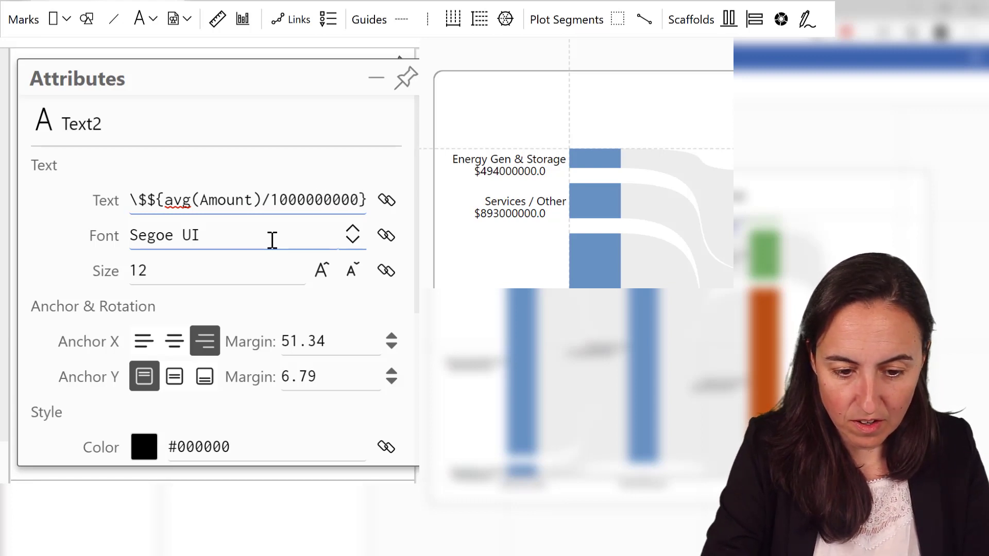
key(Return)
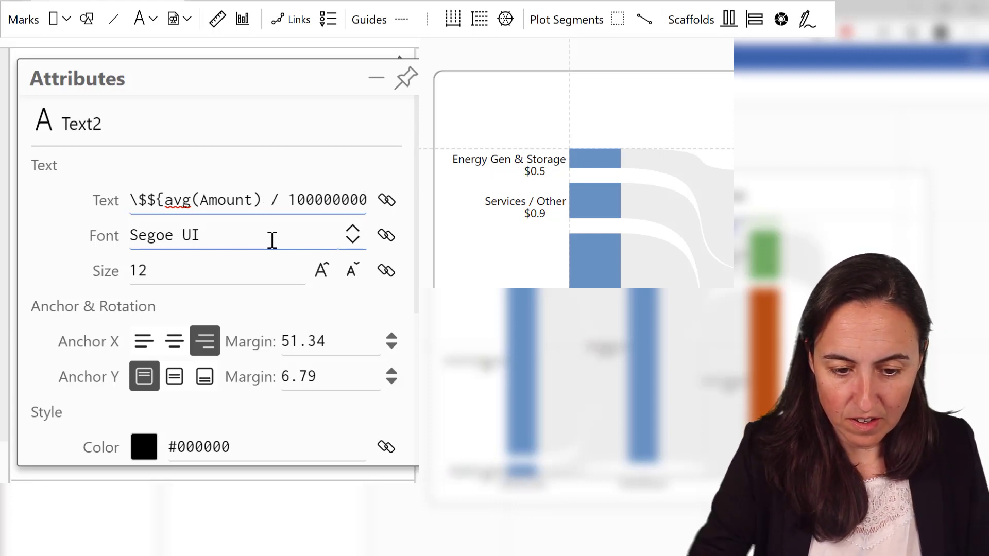
- Format the value with {.3f} and a b suffix, giving labels like $0.494b
click(274, 200)
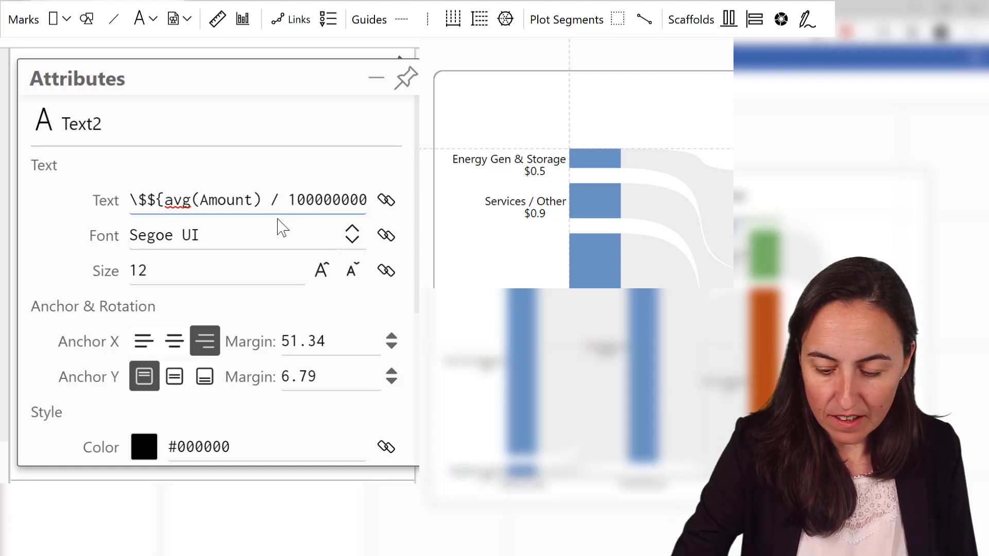
key(End)
text({.1f})
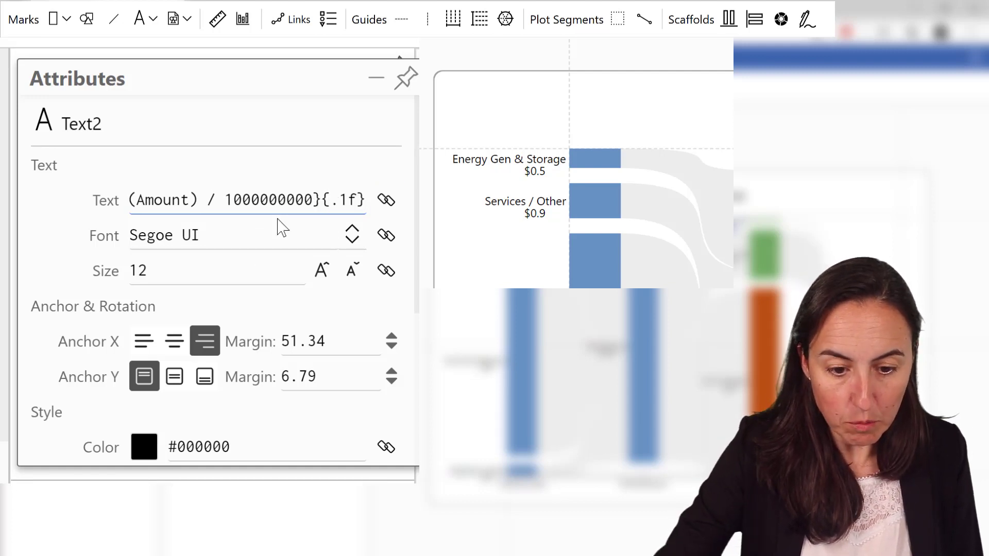
drag(339, 199, 348, 200)
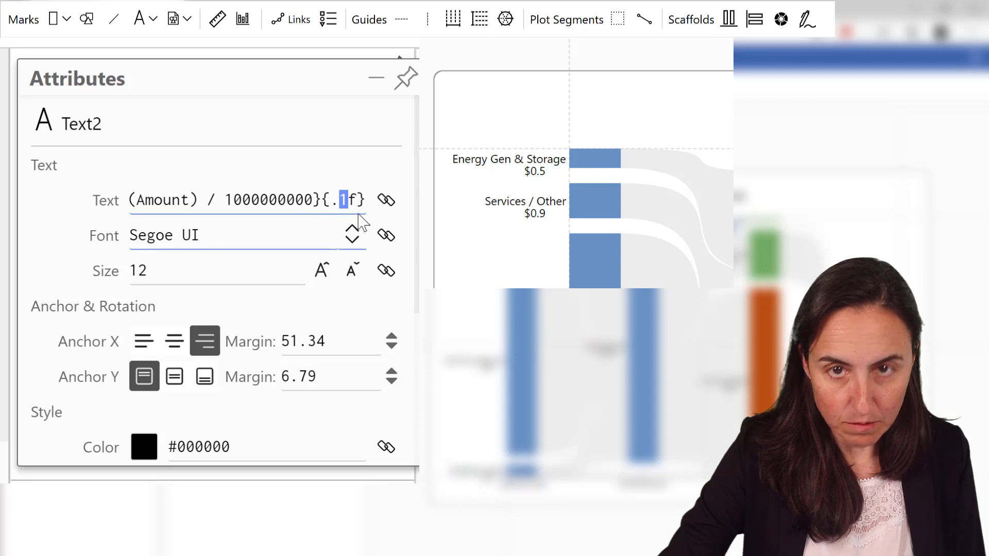
text(3)
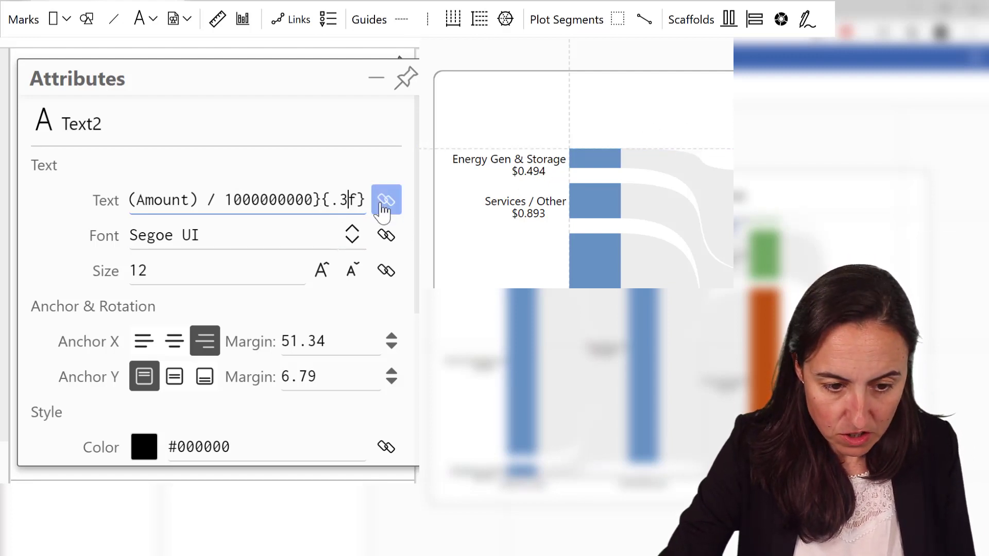
text(b)
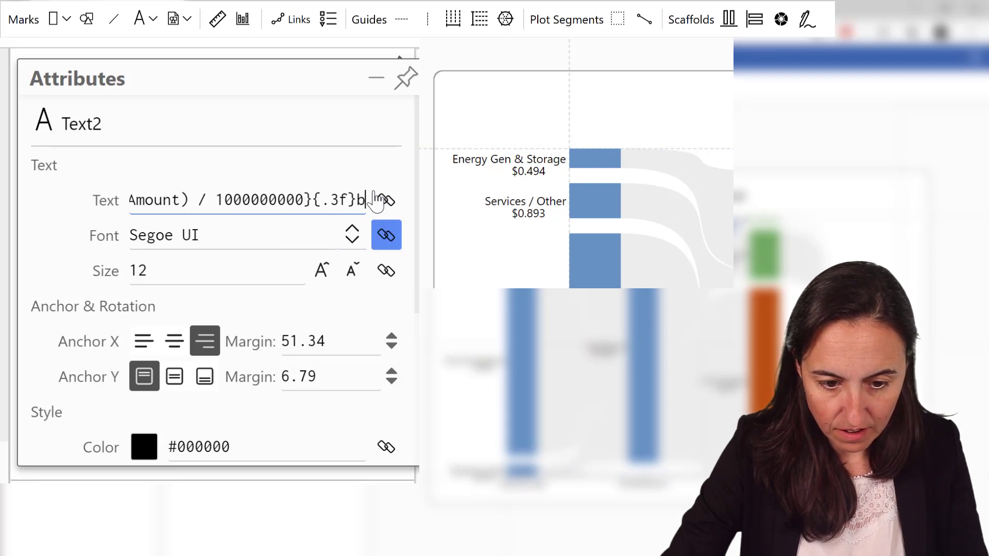
click(338, 139)
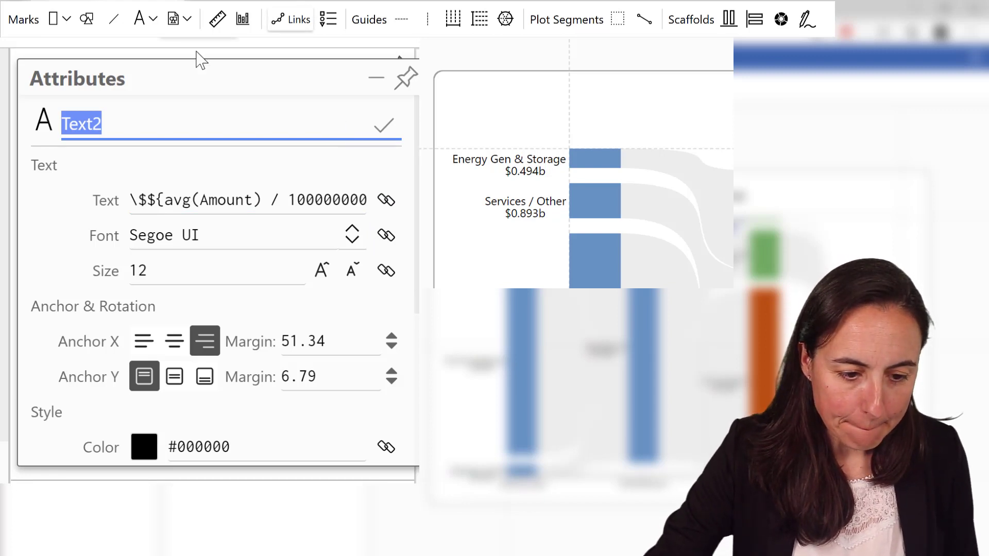
- Enlarge the node name text Text1 from size 12 to 14
click(402, 84)
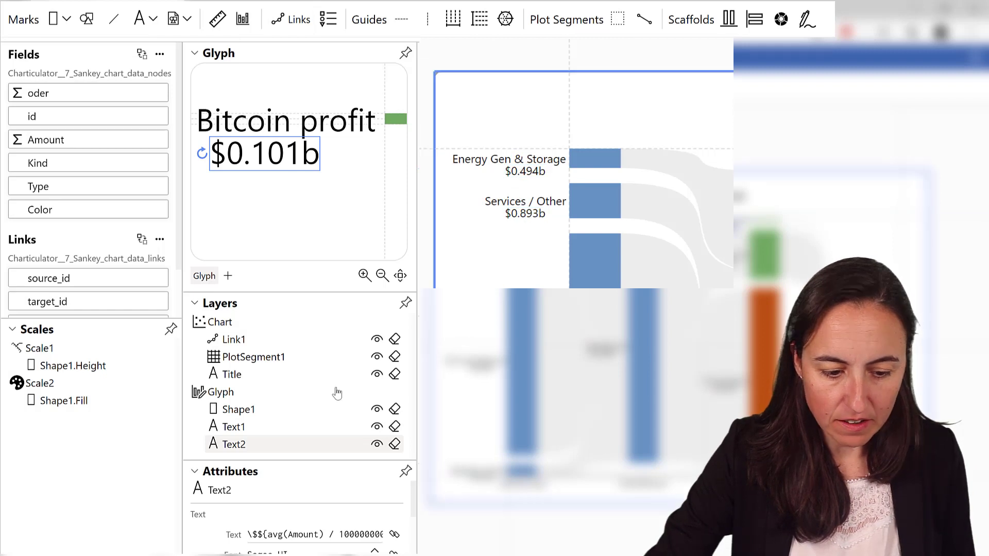
click(242, 426)
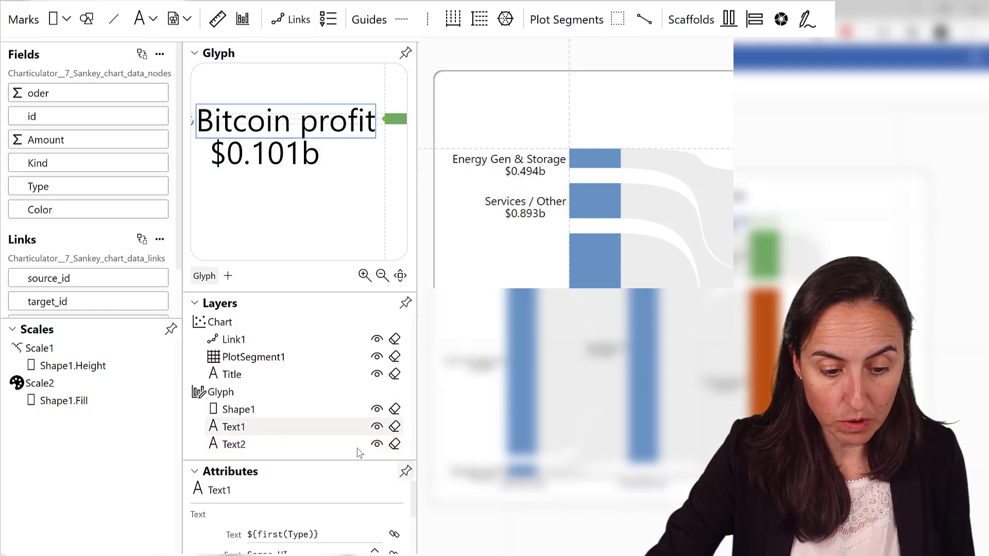
click(406, 472)
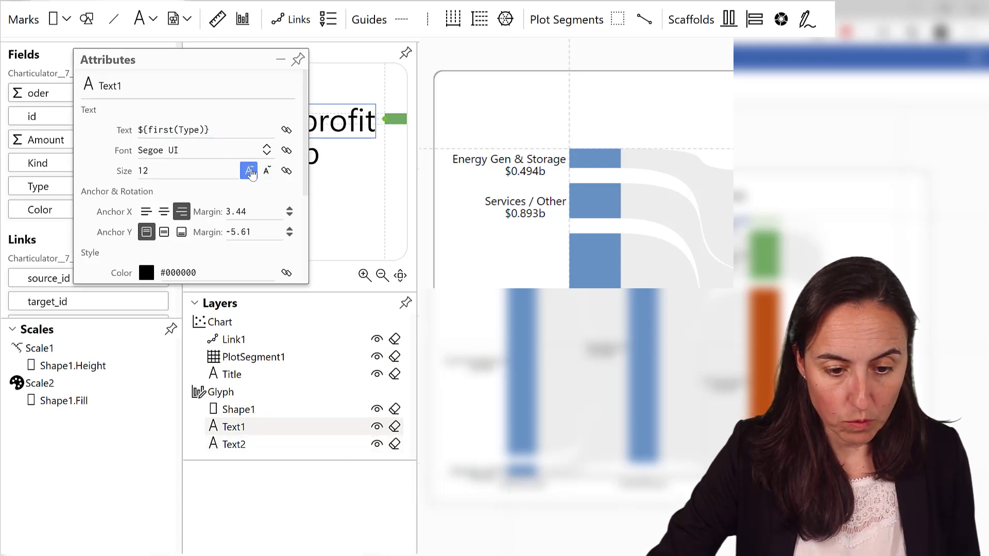
click(249, 171)
click(250, 170)
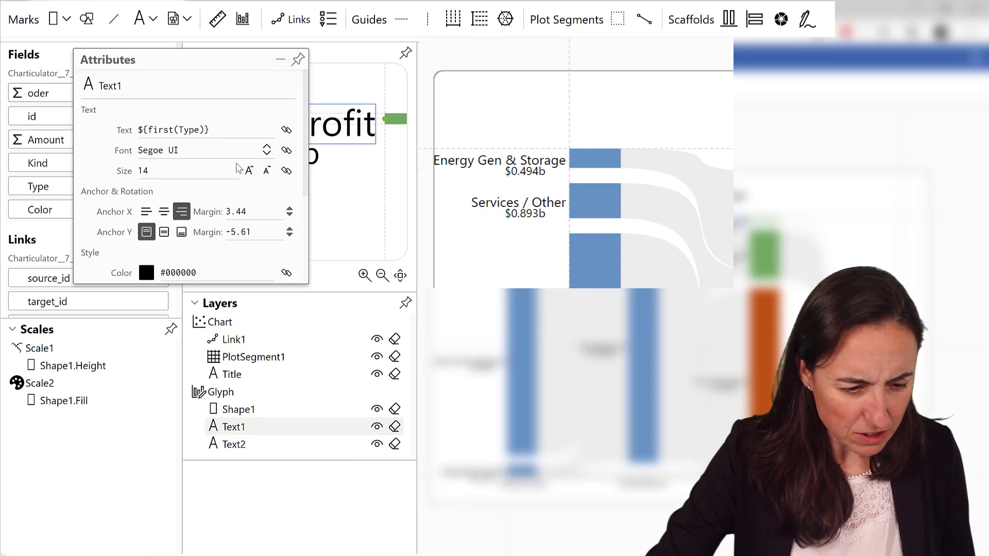
scroll(252, 202, down, 2)
scroll(222, 205, down, 2)
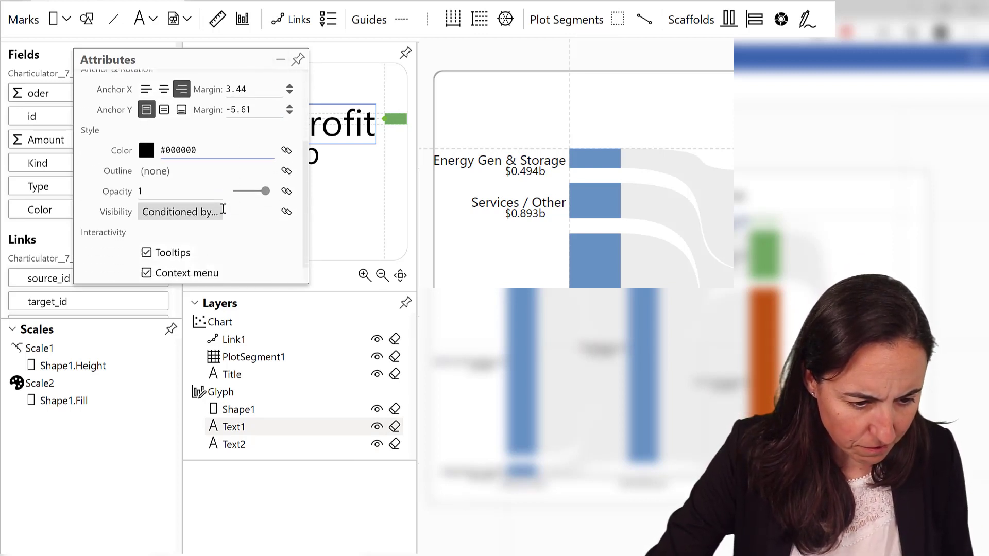
scroll(247, 155, up, 4)
click(298, 60)
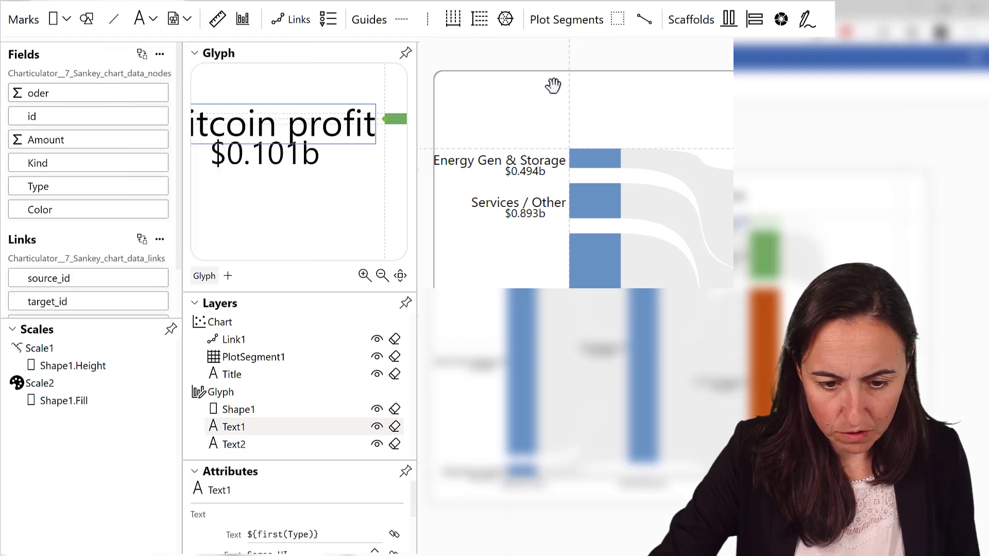
- Shift the node bars right and realign the value label beneath each node name
drag(570, 88, 581, 86)
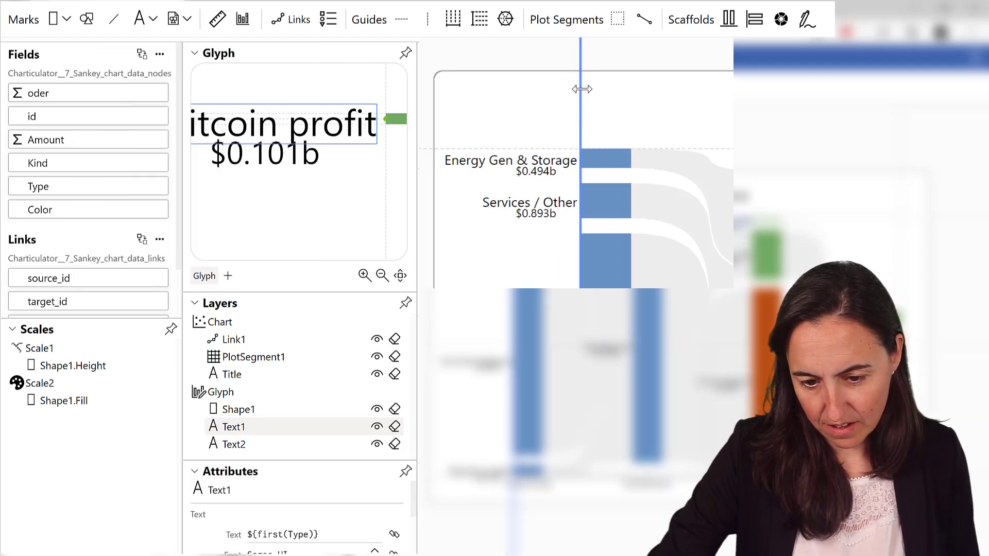
drag(264, 163, 272, 171)
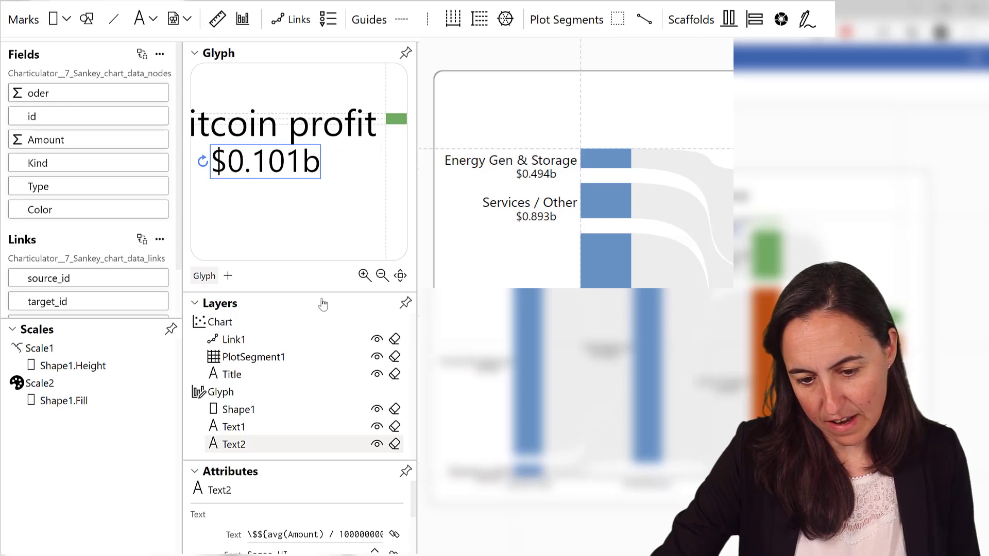
scroll(291, 262, down, 3)
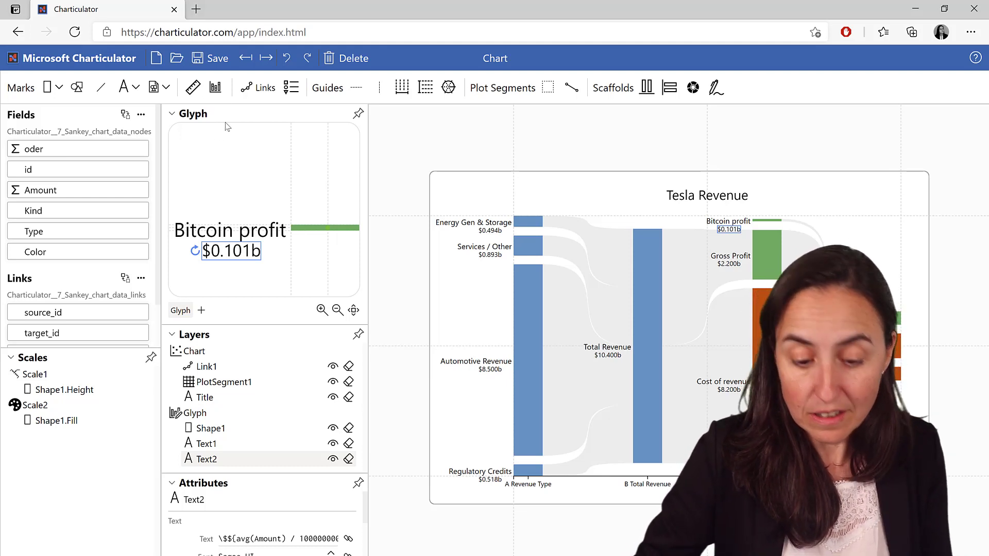
- Review the Chart layer's margins, then open the file view listing sunburst and Tesla_revenue
click(558, 192)
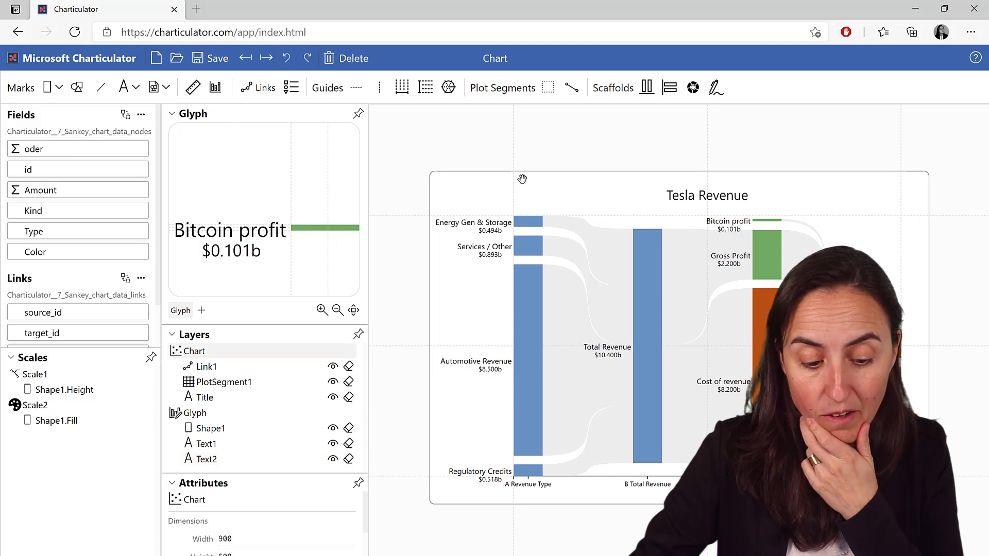
click(358, 483)
scroll(199, 267, down, 2)
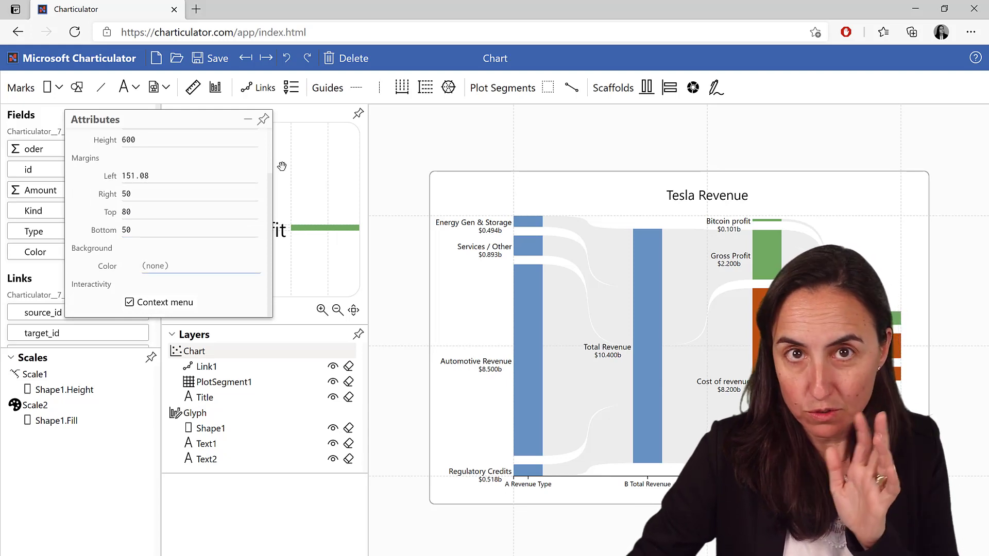
click(263, 119)
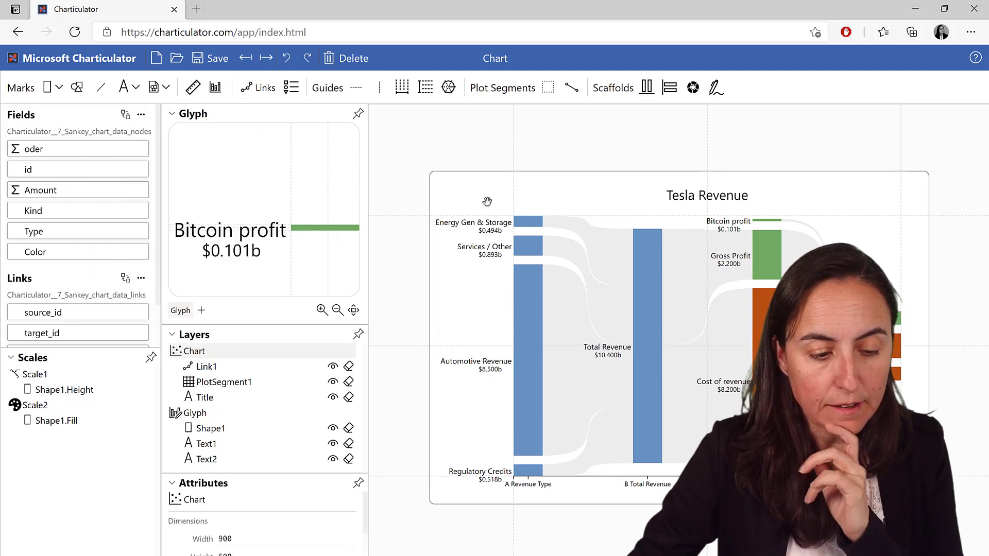
click(176, 58)
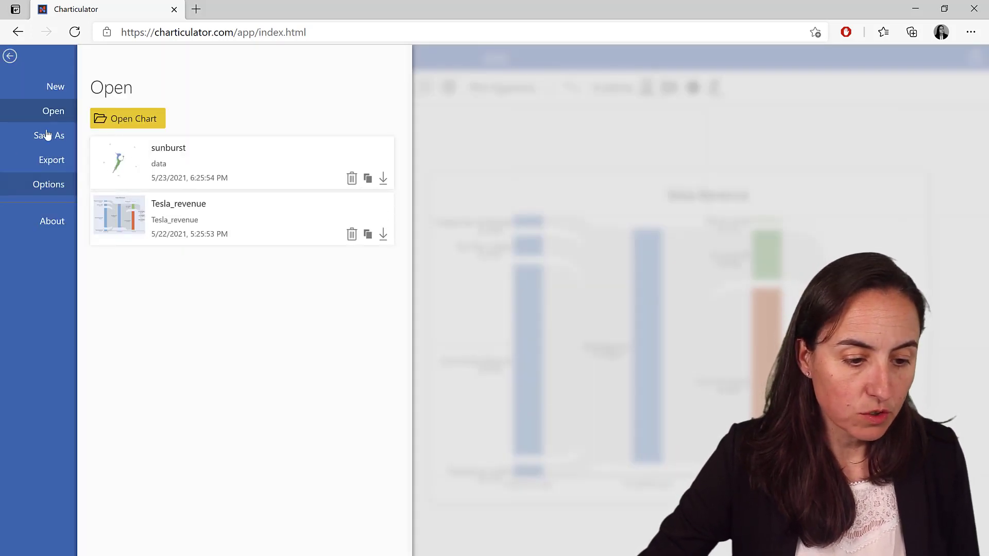
- Go to the Export page offering PNG, JPEG and SVG formats
click(54, 161)
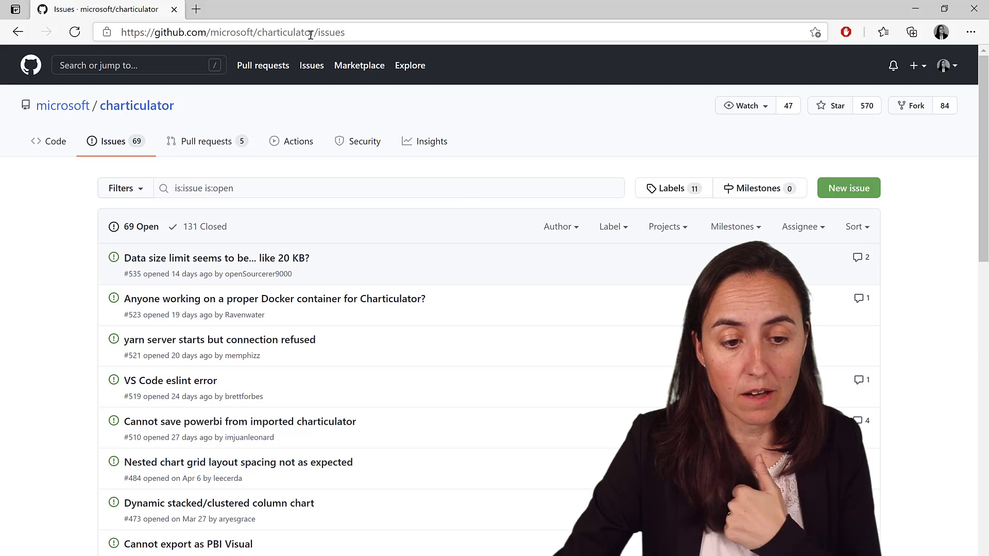
- Start a new issue on the microsoft/charticulator GitHub repository
click(846, 192)
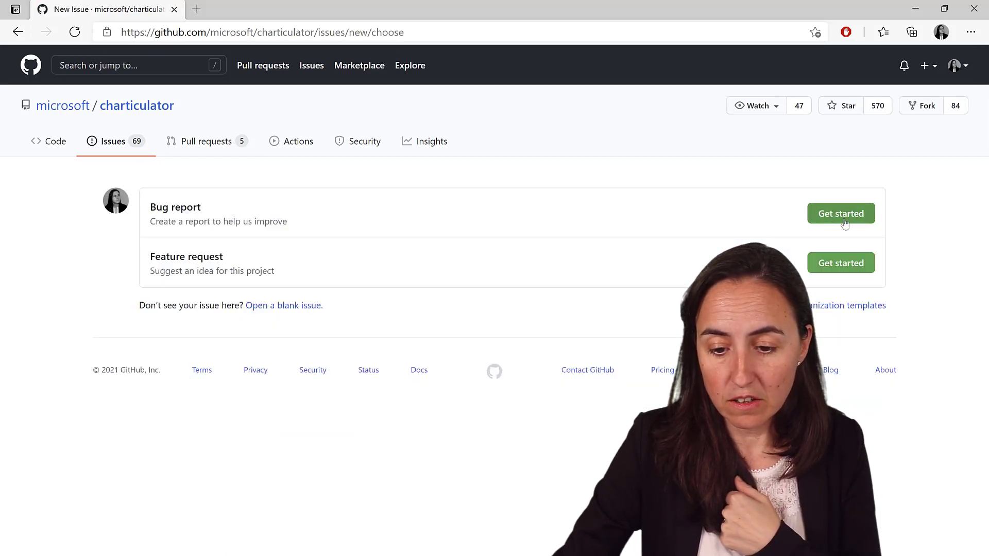